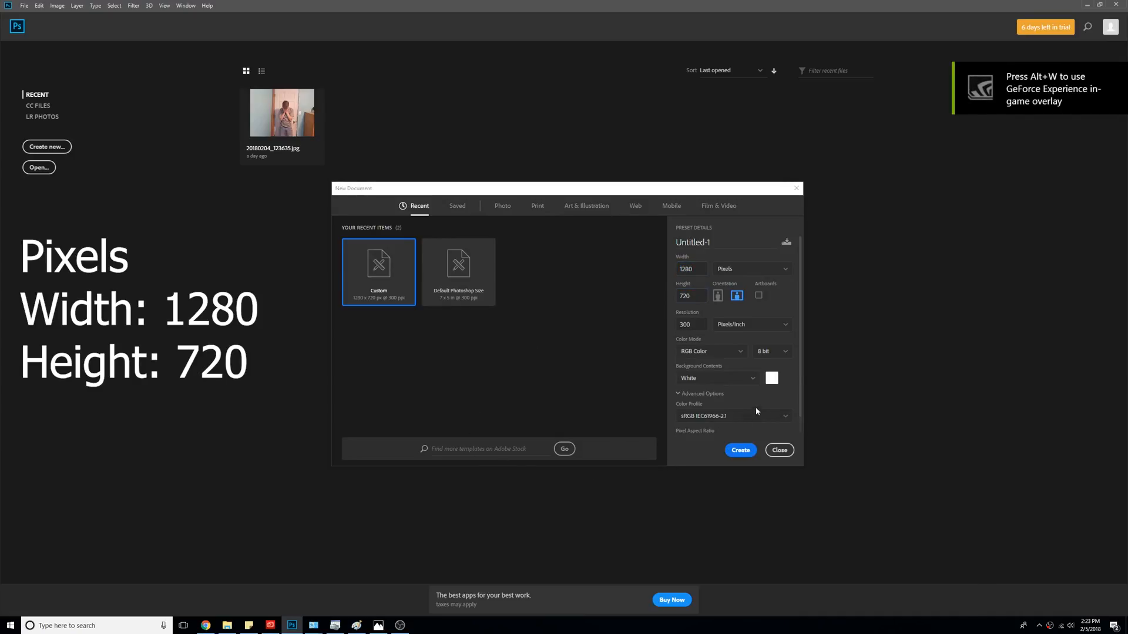
# - Create the new blank white 1280 × 720 px document, Untitled-1
pyautogui.click(740, 452)
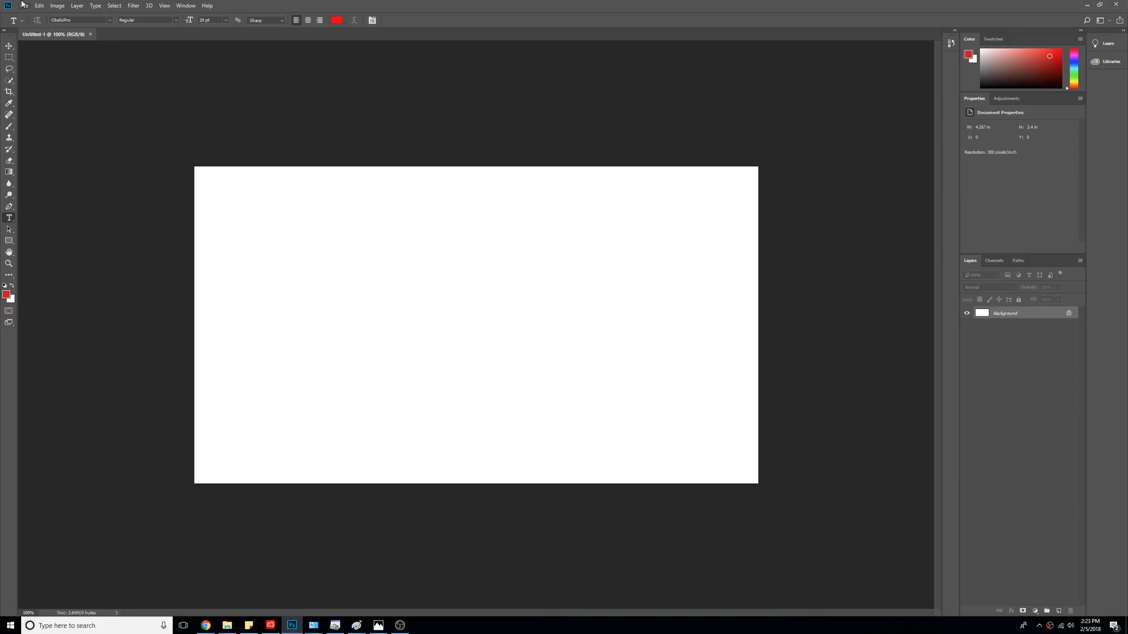
# - Place 20180204_125407.jpg from the Desktop as an embedded layer and shift it left
pyautogui.click(23, 6)
pyautogui.moveTo(39, 4)
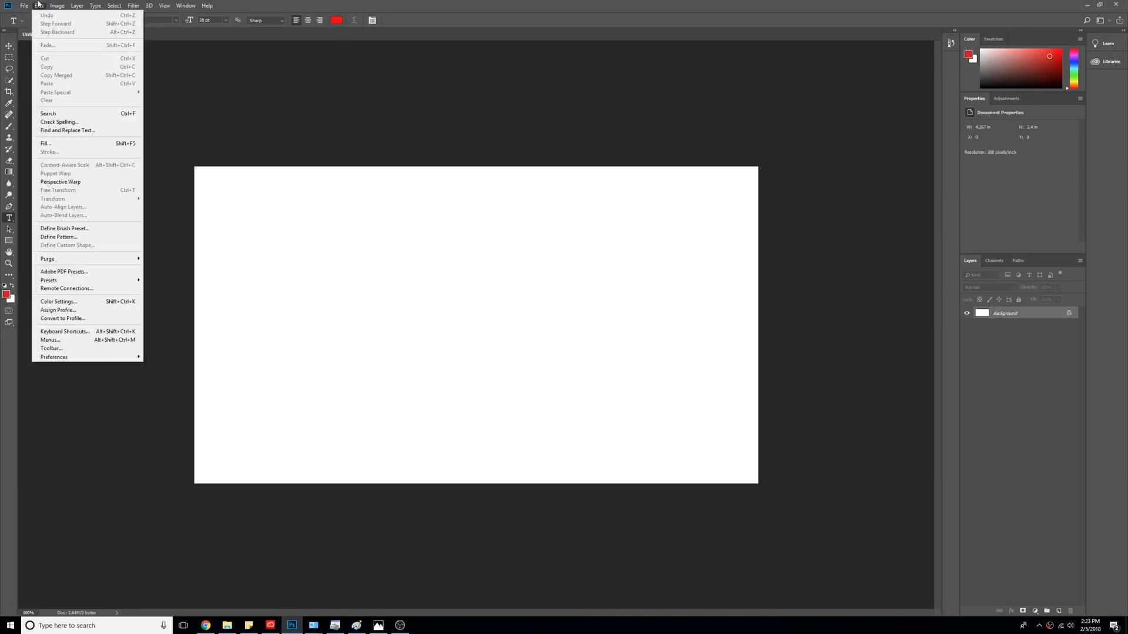
pyautogui.click(235, 93)
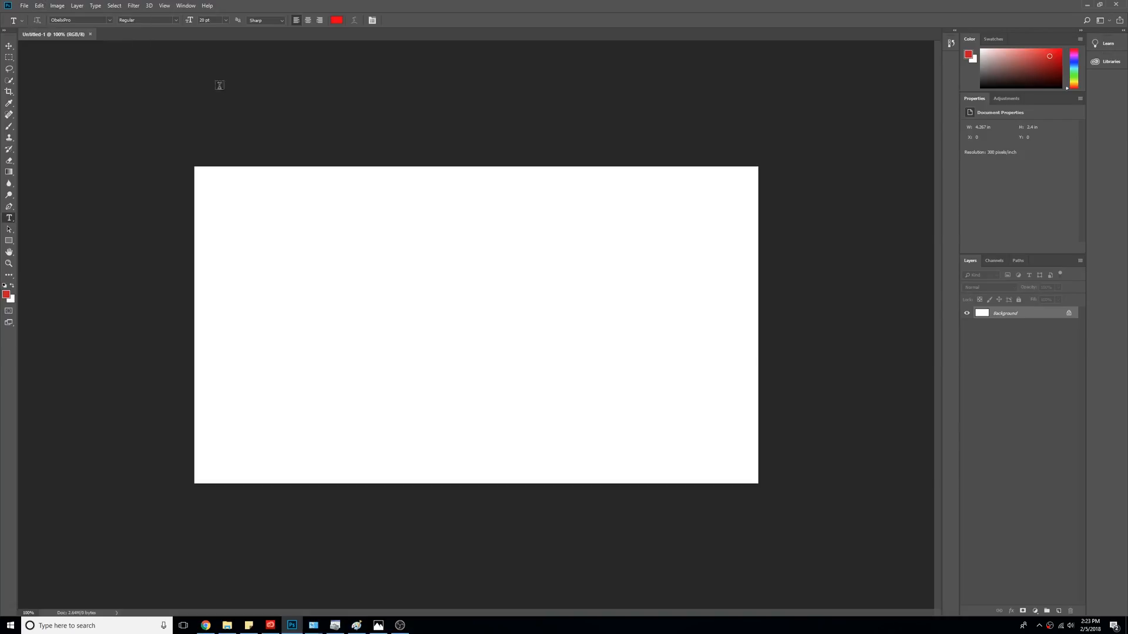
pyautogui.click(23, 5)
pyautogui.click(66, 173)
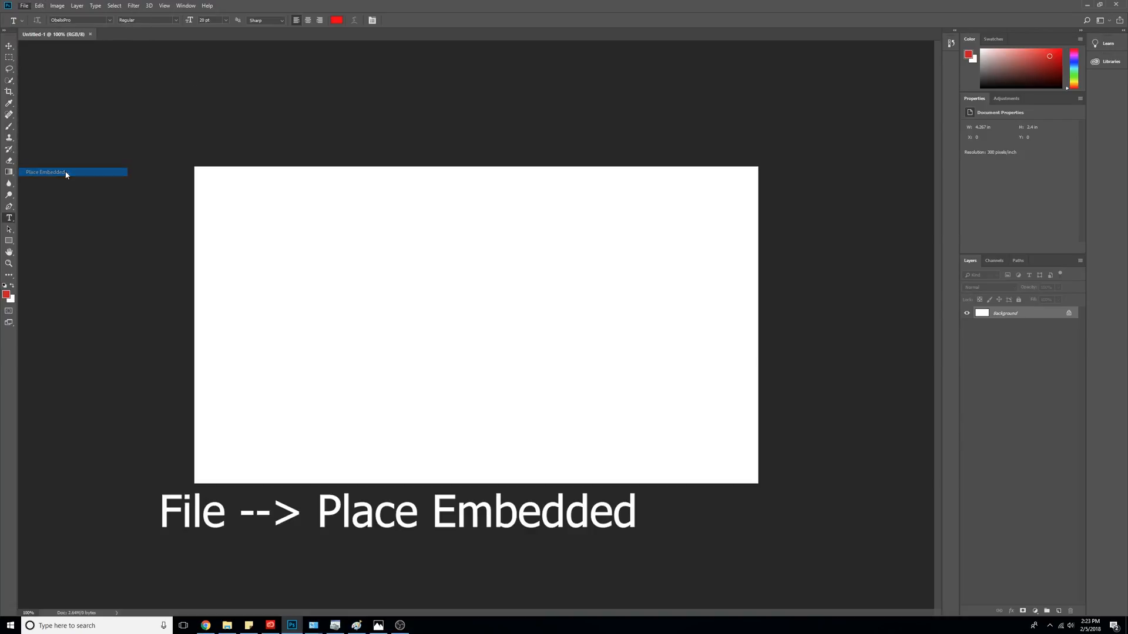
pyautogui.click(674, 262)
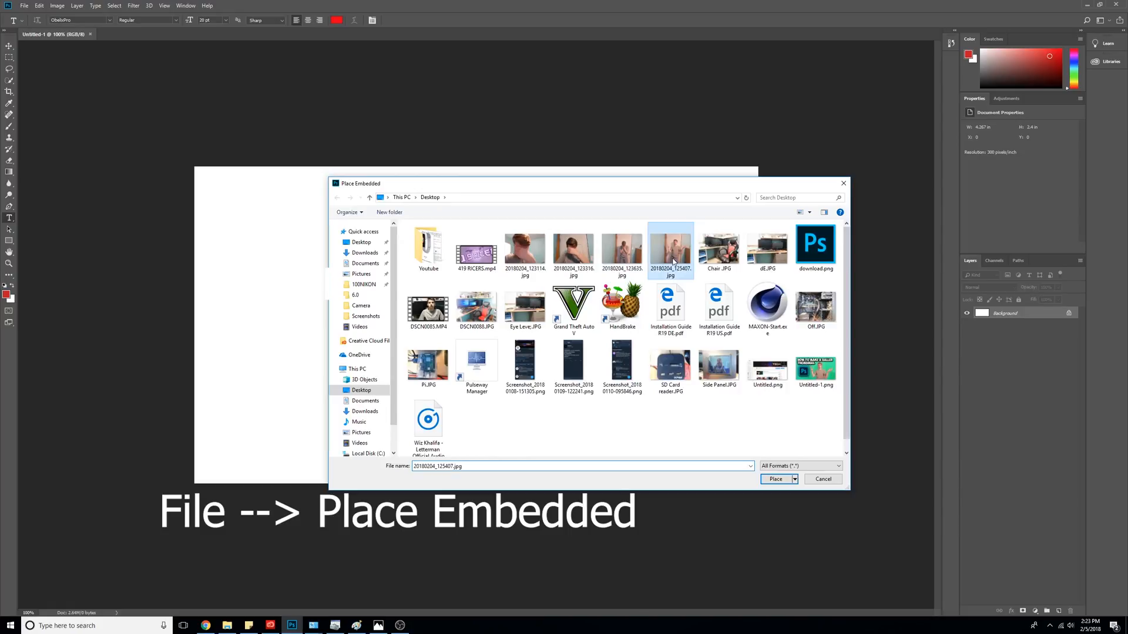
pyautogui.doubleClick(674, 262)
pyautogui.moveTo(563, 415); pyautogui.dragTo(447, 408)
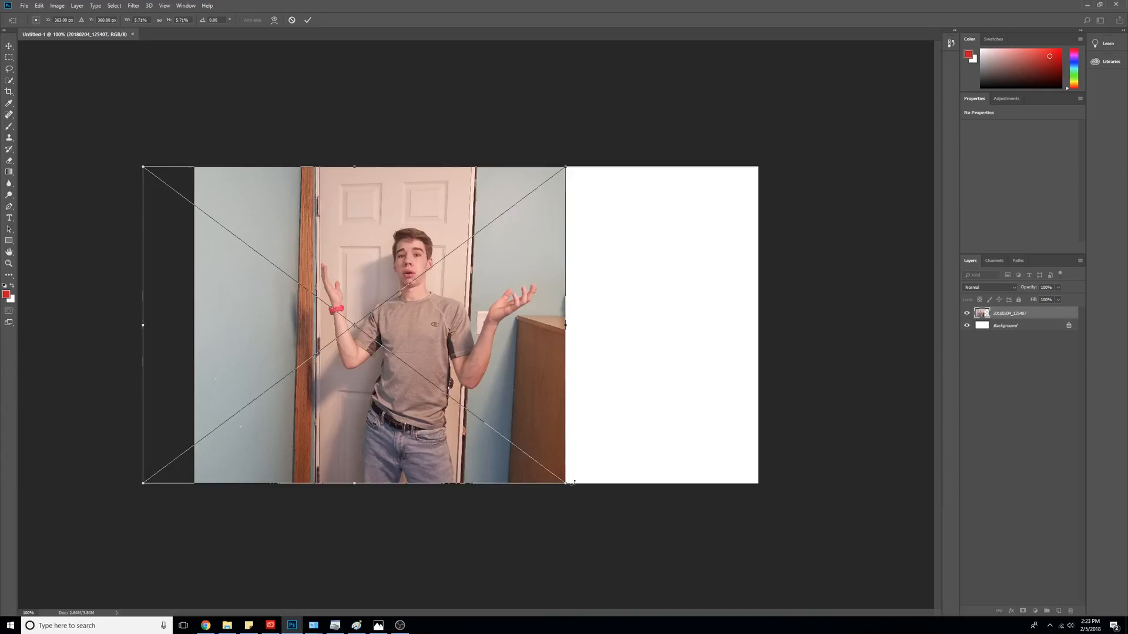
# - Scale the placed photo over the full canvas and commit the transform
pyautogui.moveTo(566, 485); pyautogui.dragTo(672, 474)
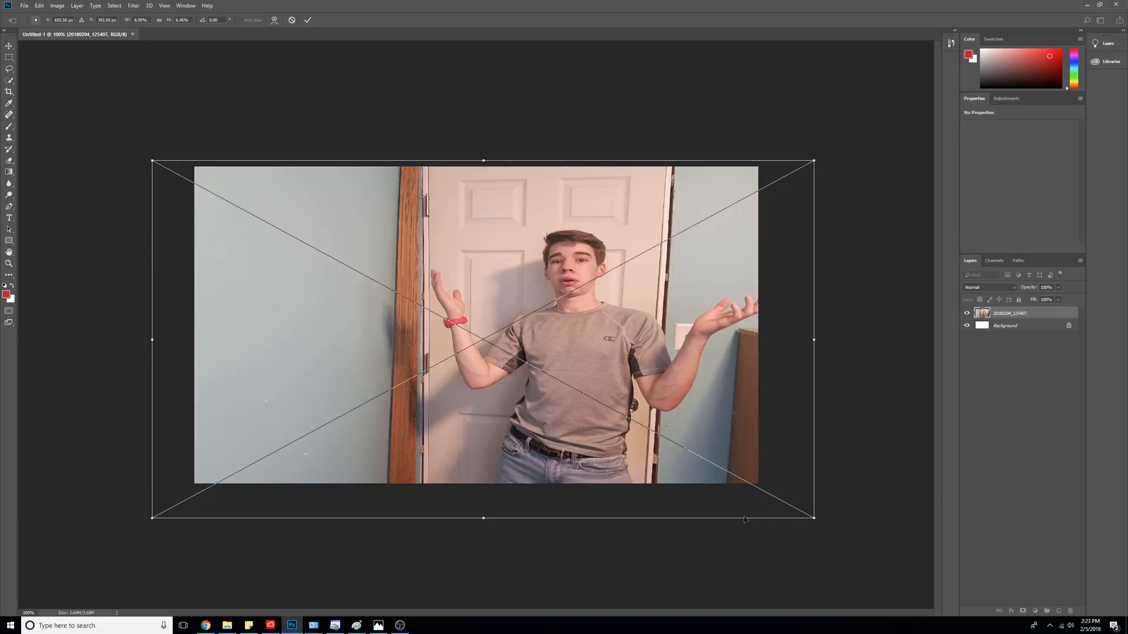
pyautogui.click(39, 5)
pyautogui.click(44, 16)
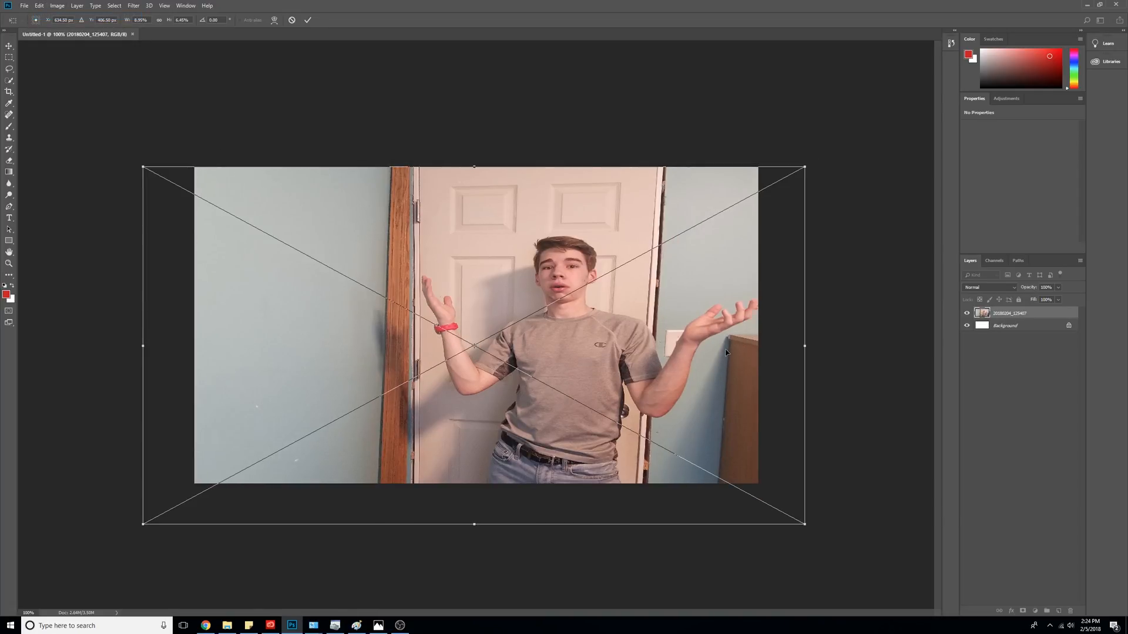
pyautogui.hotkey('ctrl', 'z')
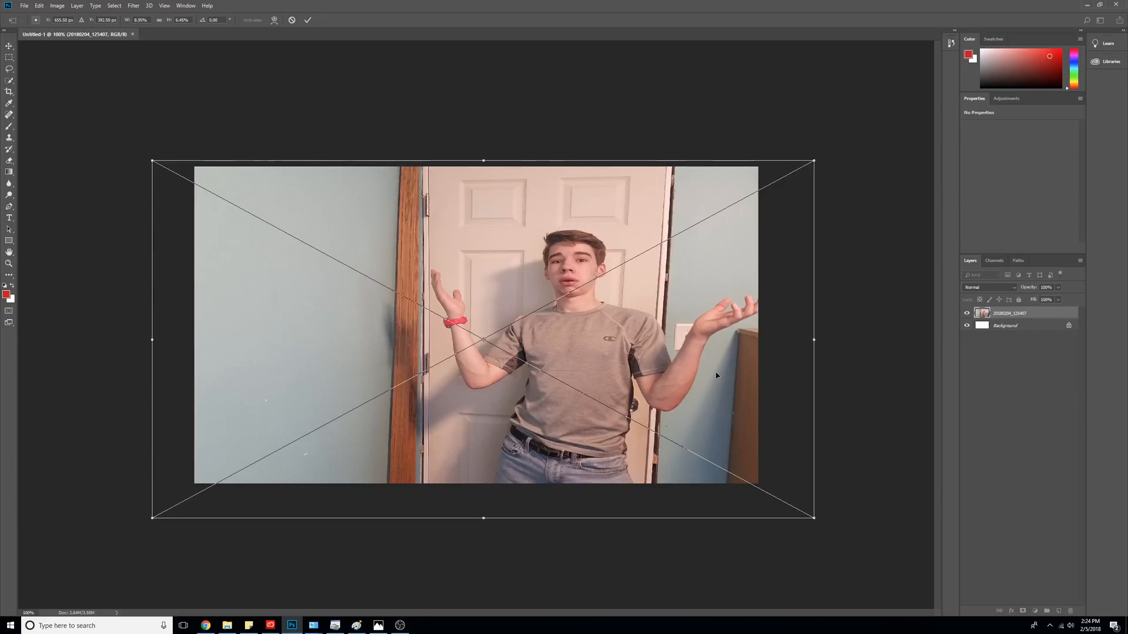
pyautogui.hotkey('ctrl', 'z')
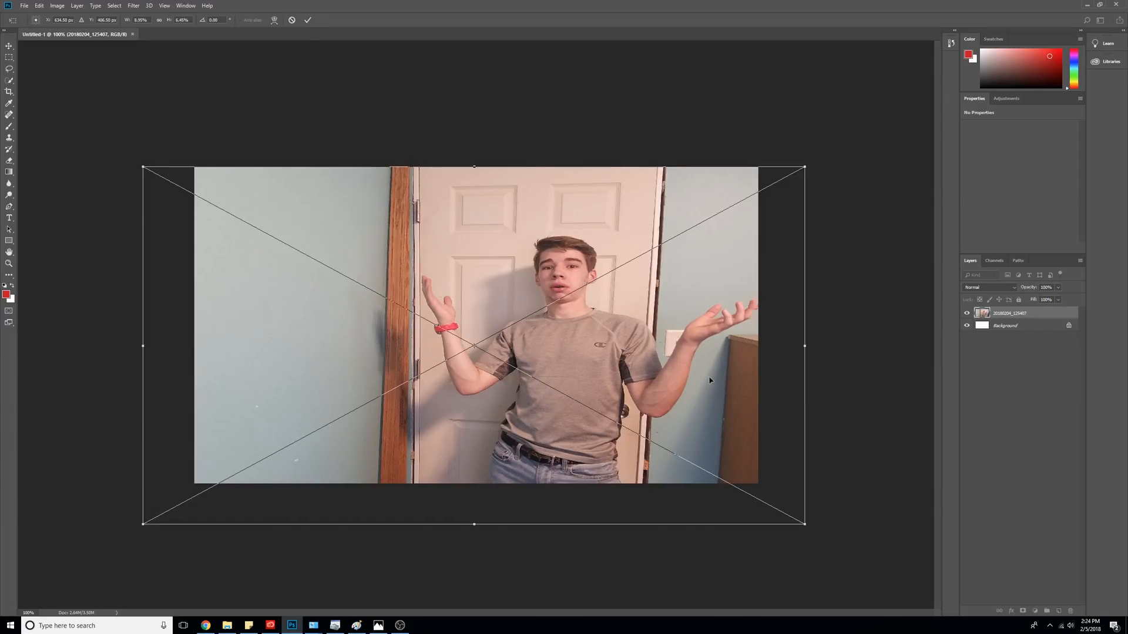
pyautogui.hotkey('ctrl', 'alt', 'z')
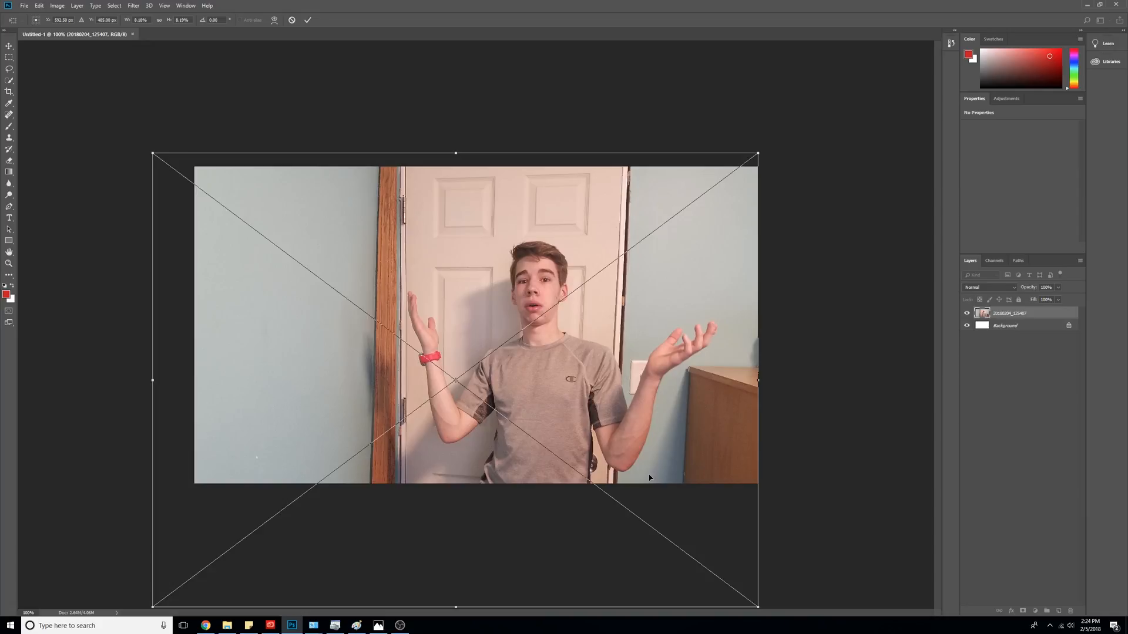
pyautogui.press('Return')
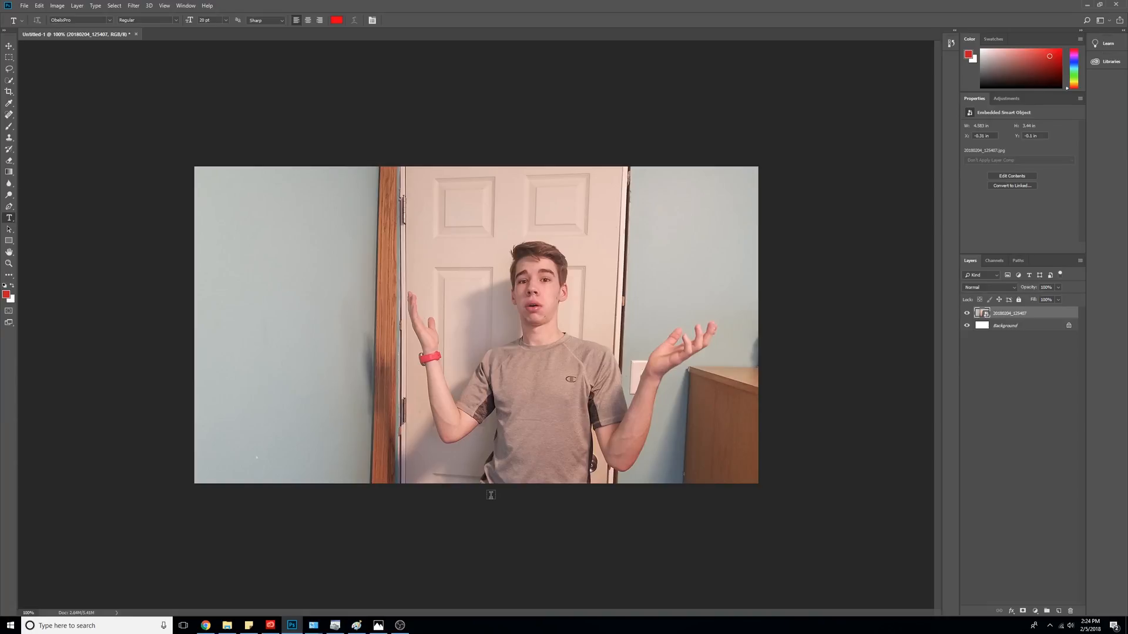
# - Quick-select the person's head, torso and raised hand, subtracting the door strip beside the arm
pyautogui.click(8, 80)
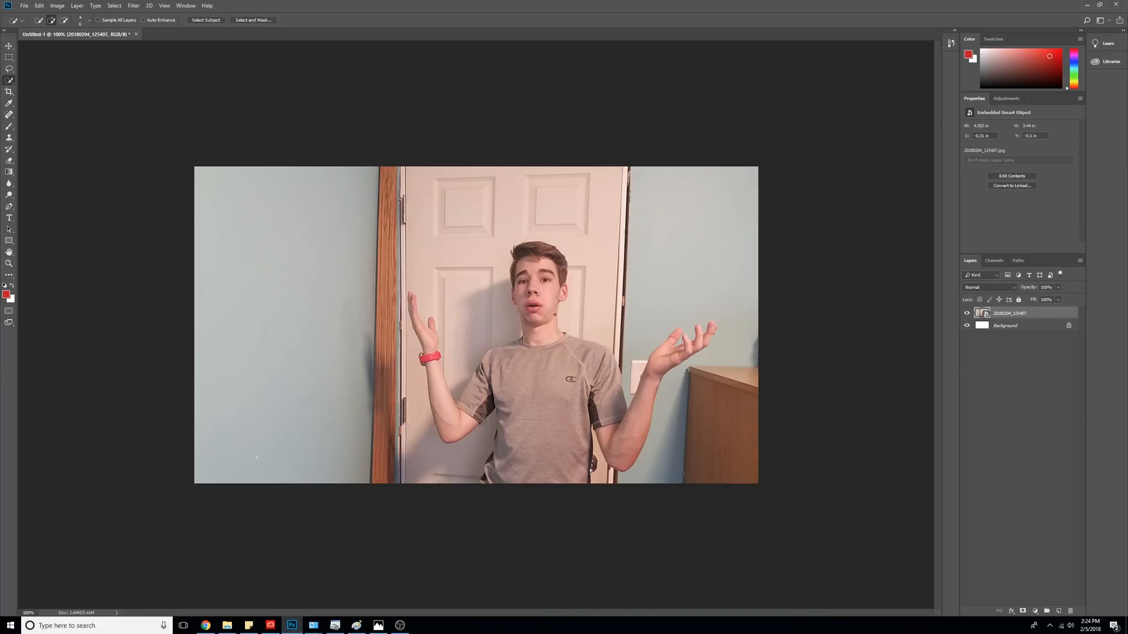
pyautogui.moveTo(537, 282)
pyautogui.mouseDown()
pyautogui.moveTo(536, 434)
pyautogui.moveTo(464, 390)
pyautogui.moveTo(422, 447)
pyautogui.moveTo(464, 281)
pyautogui.mouseUp()
pyautogui.moveTo(688, 346); pyautogui.dragTo(708, 332)
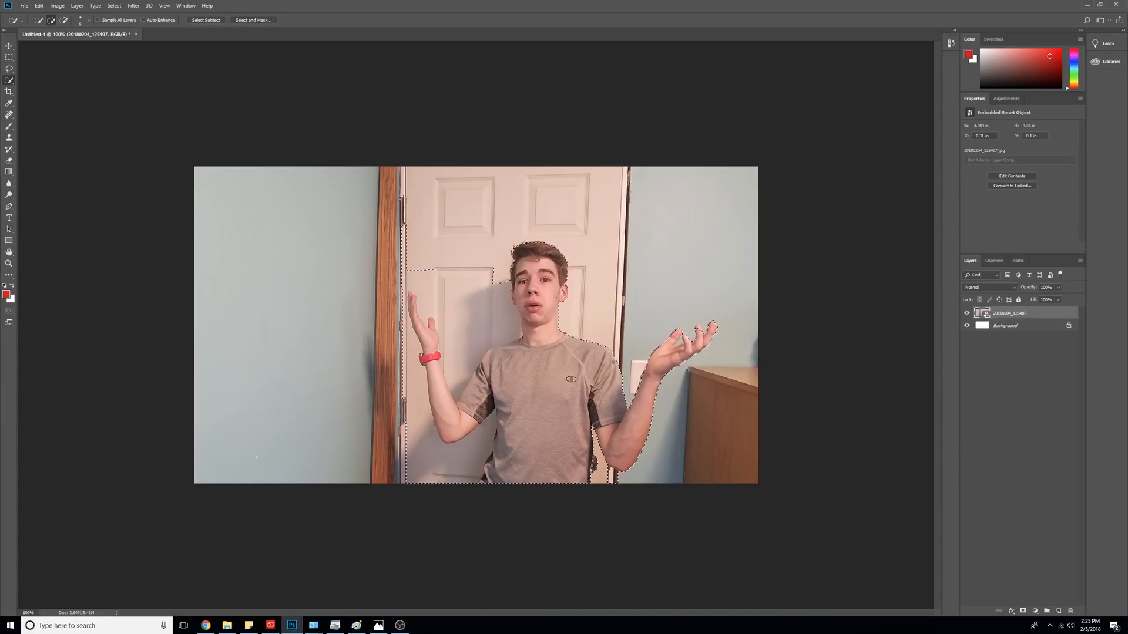
pyautogui.click(63, 20)
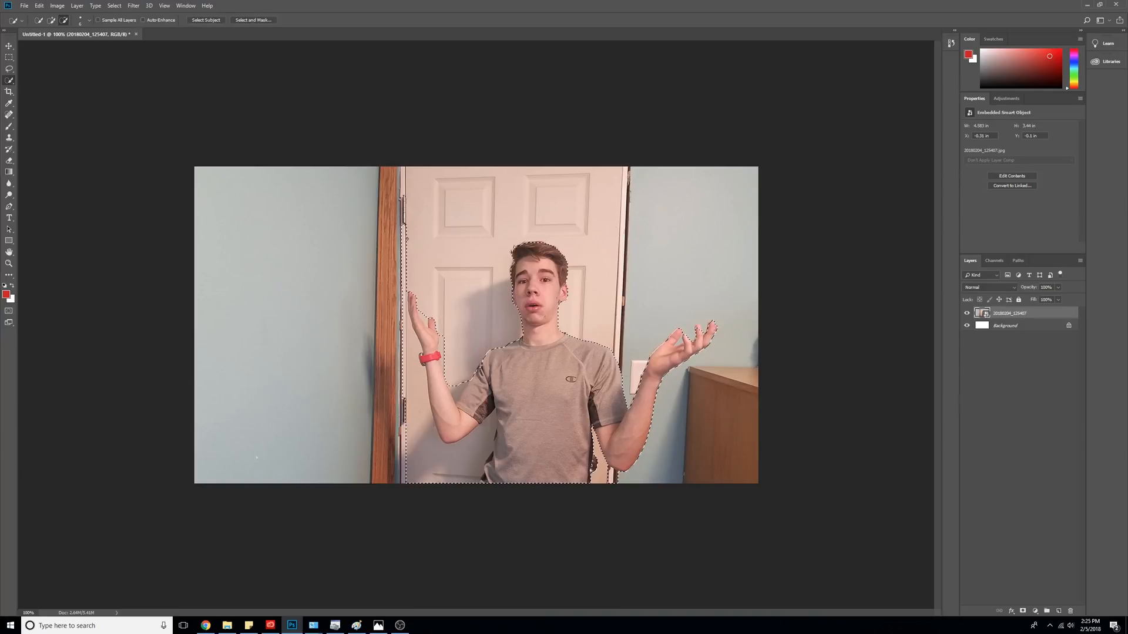
pyautogui.moveTo(403, 274); pyautogui.dragTo(408, 355)
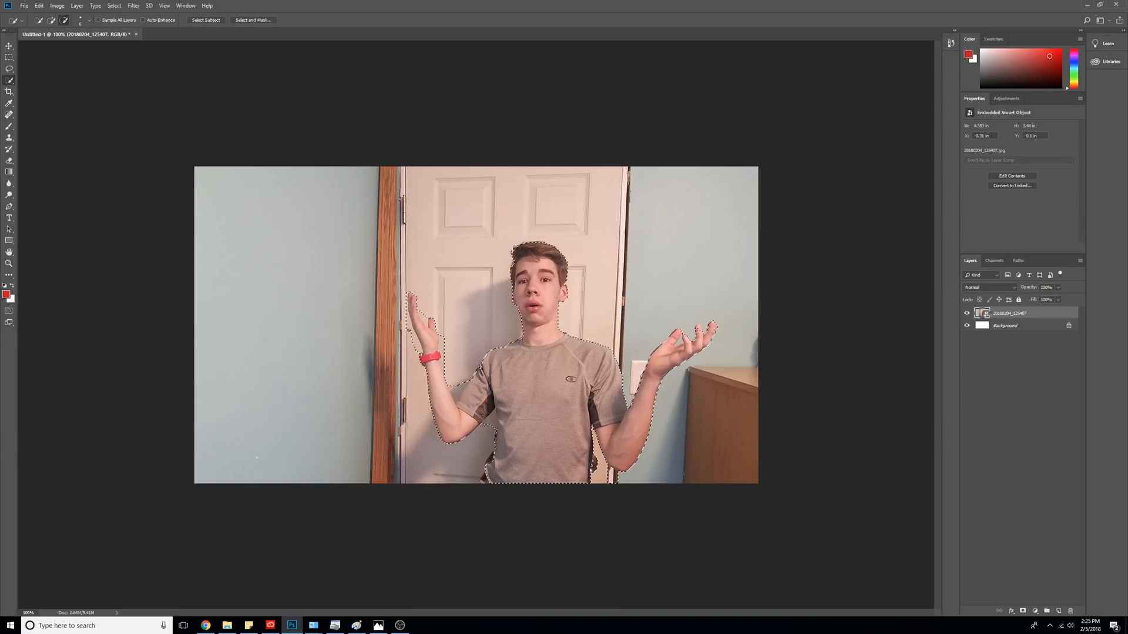
pyautogui.hotkey('ctrl', '-')
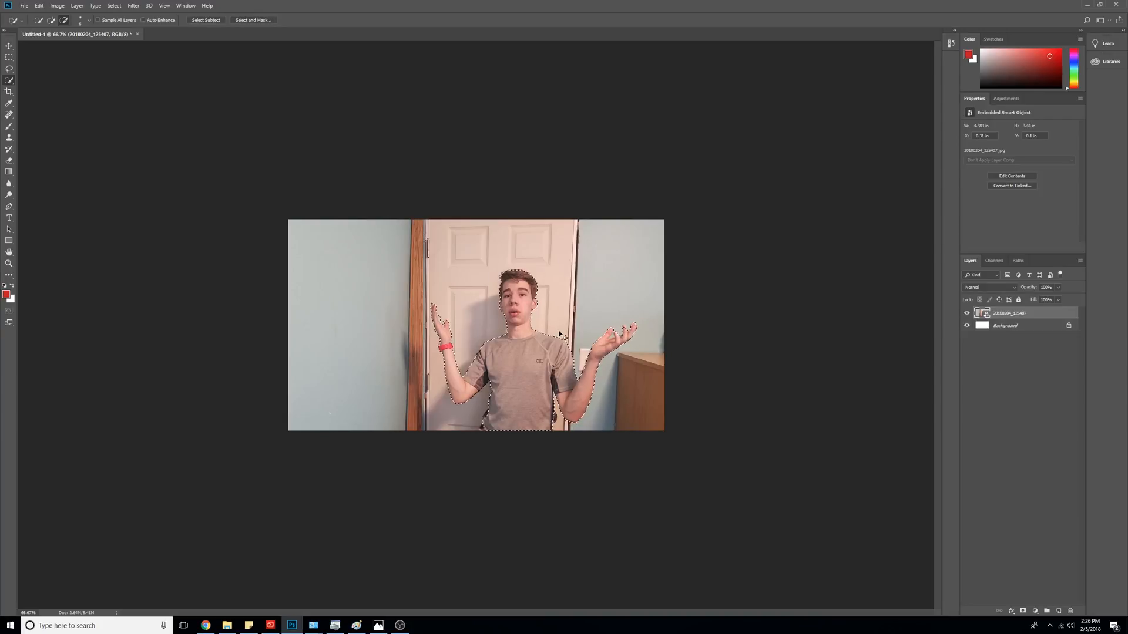
pyautogui.hotkey('ctrl', '+')
pyautogui.hotkey('ctrl', '+')
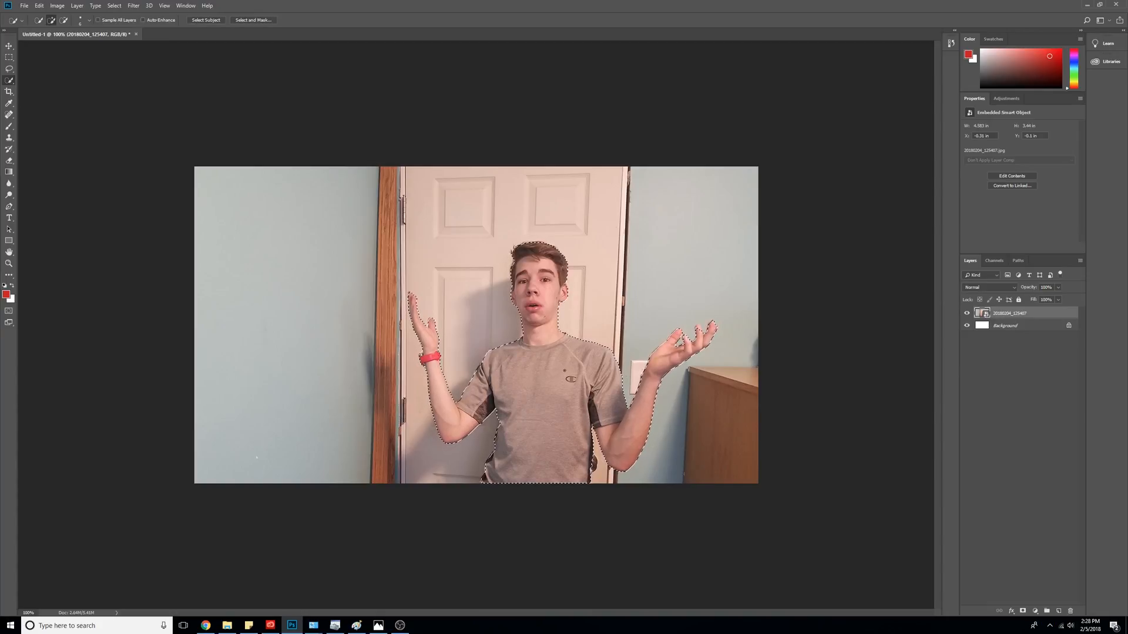
# - Copy the selected person to a new layer with Layer Via Copy and rename it Main
pyautogui.rightClick(544, 381)
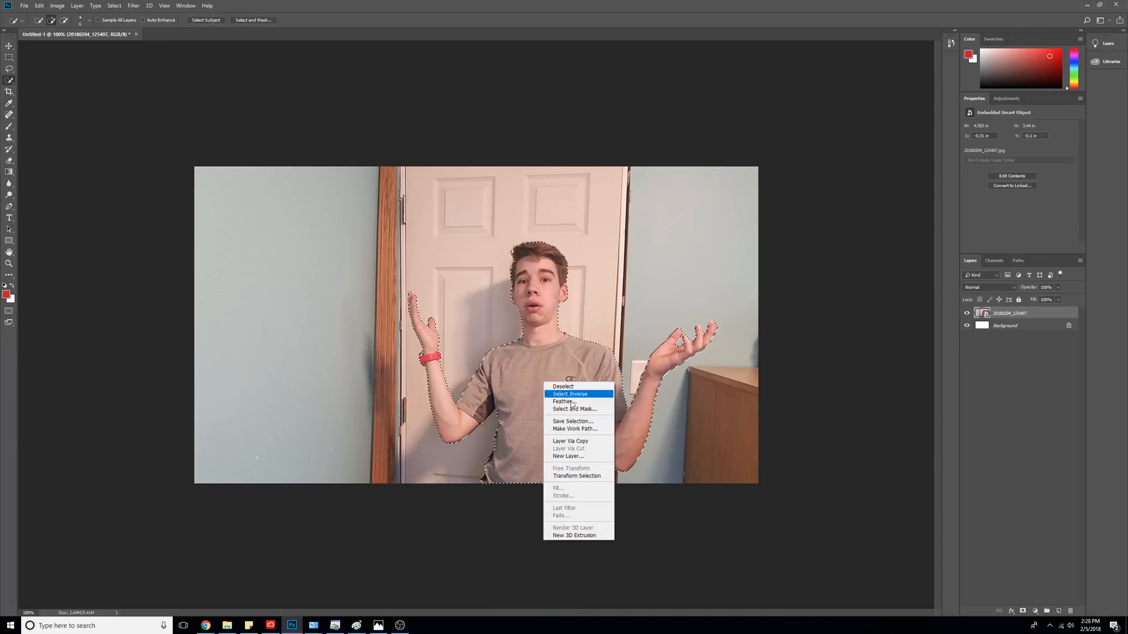
pyautogui.click(595, 445)
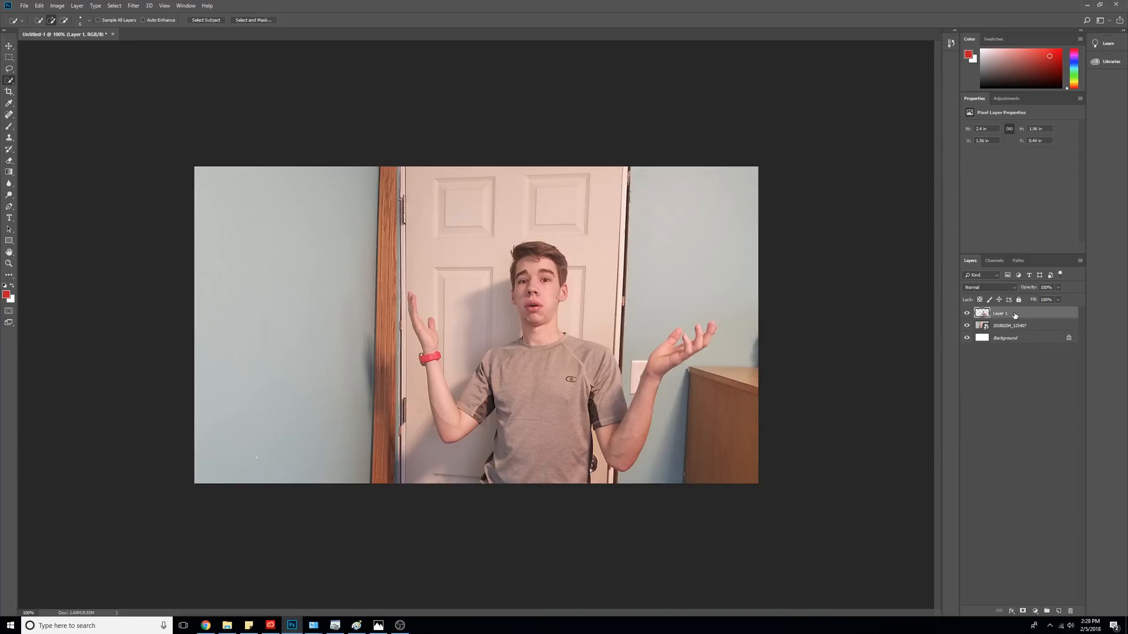
pyautogui.doubleClick(1014, 314)
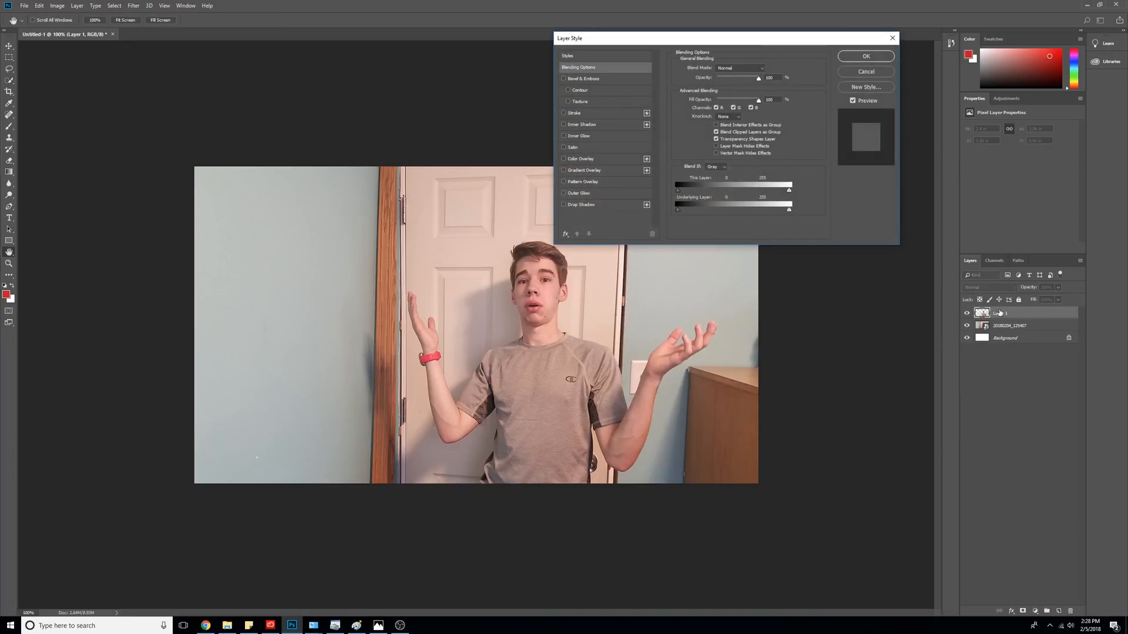
pyautogui.click(892, 38)
pyautogui.doubleClick(1001, 314)
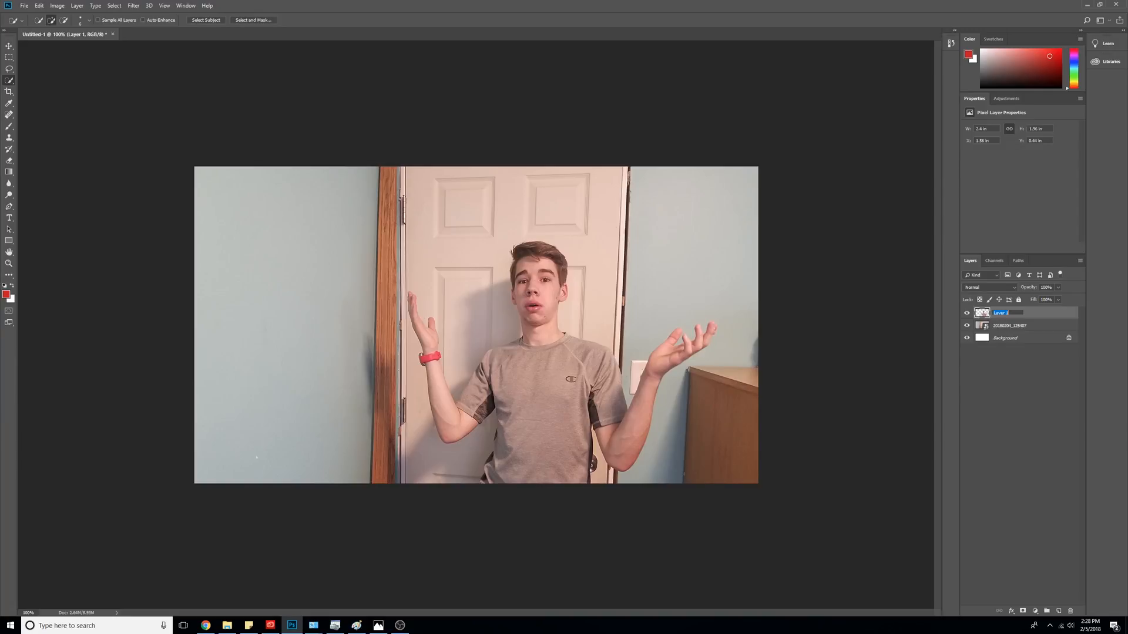
pyautogui.write('Main')
pyautogui.press('Return')
# - Give the Main layer a thick black Outer Glow (spread 75%, size 24 px)
pyautogui.rightClick(1046, 314)
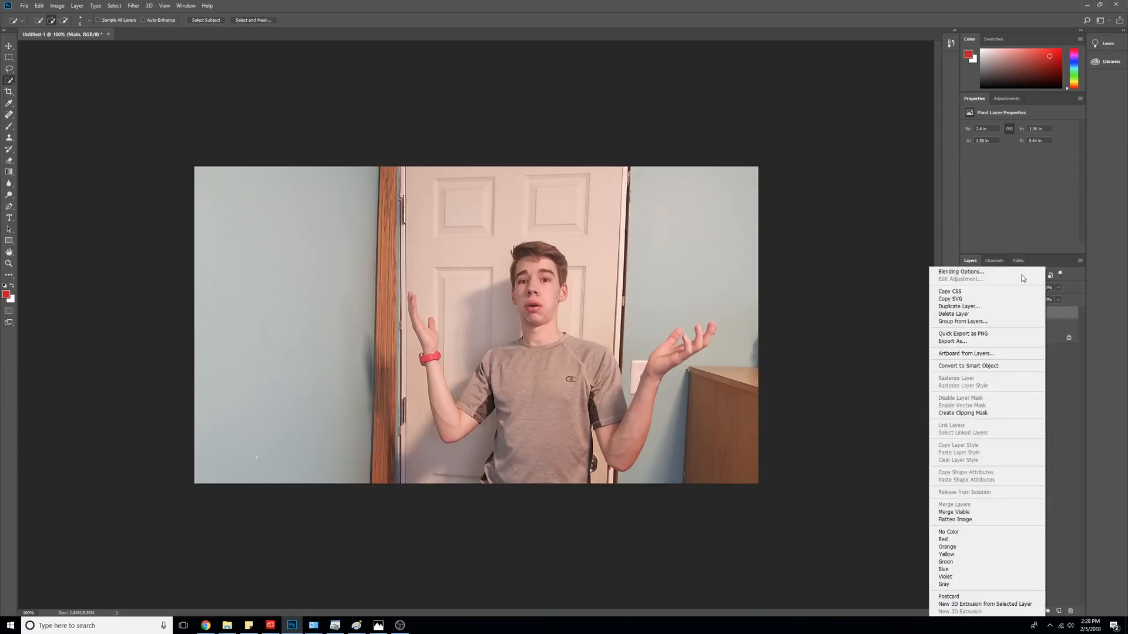
pyautogui.click(791, 251)
pyautogui.rightClick(1008, 313)
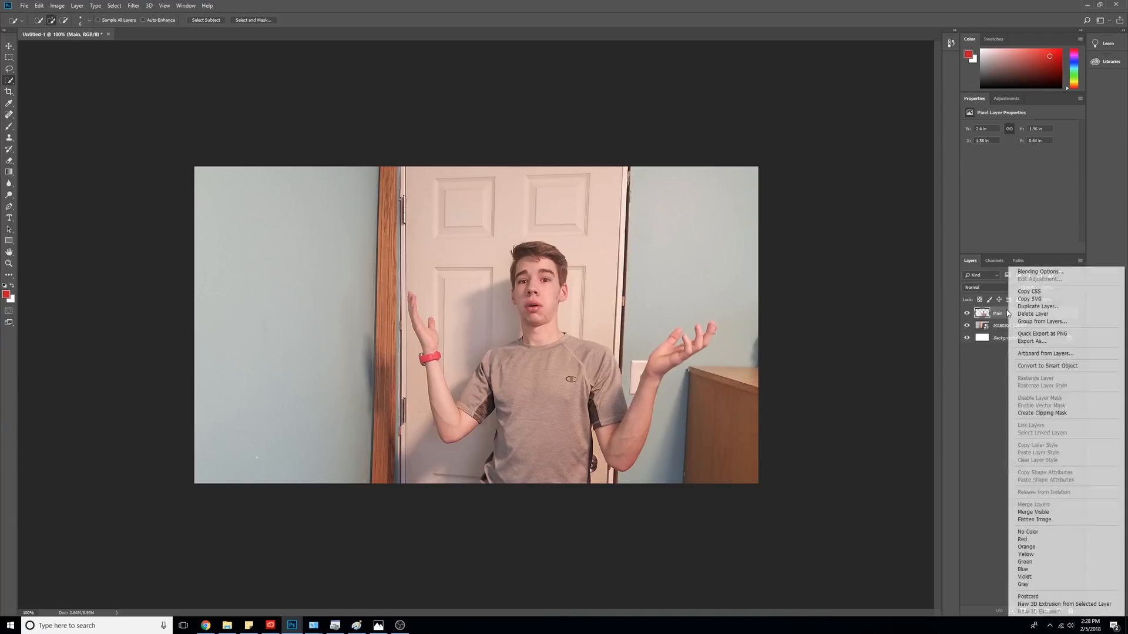
pyautogui.click(1023, 273)
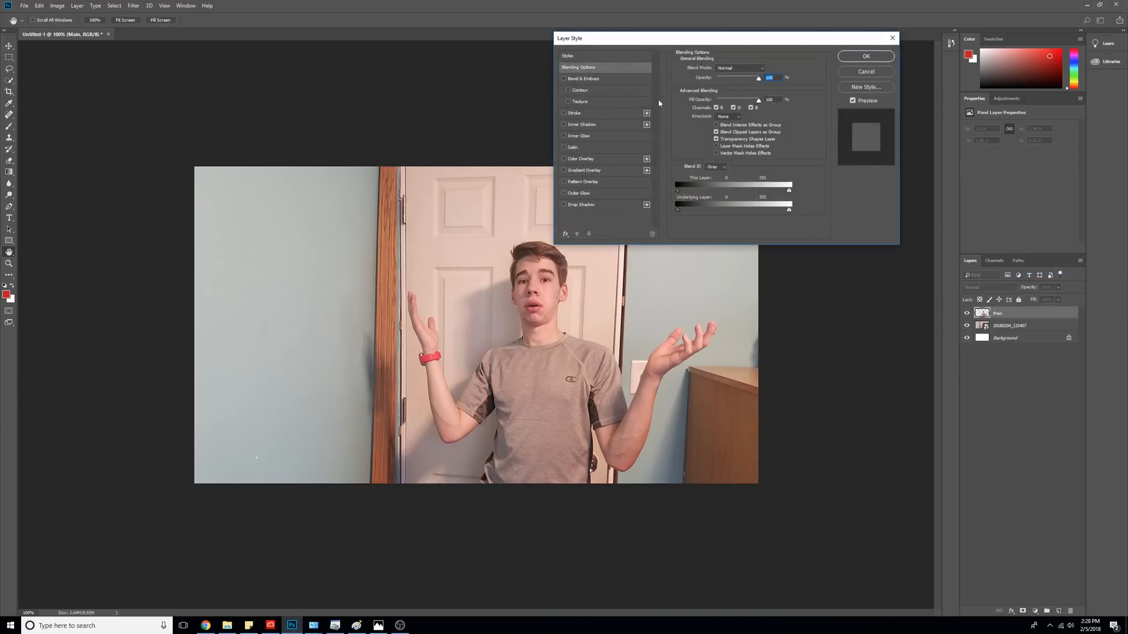
pyautogui.click(622, 194)
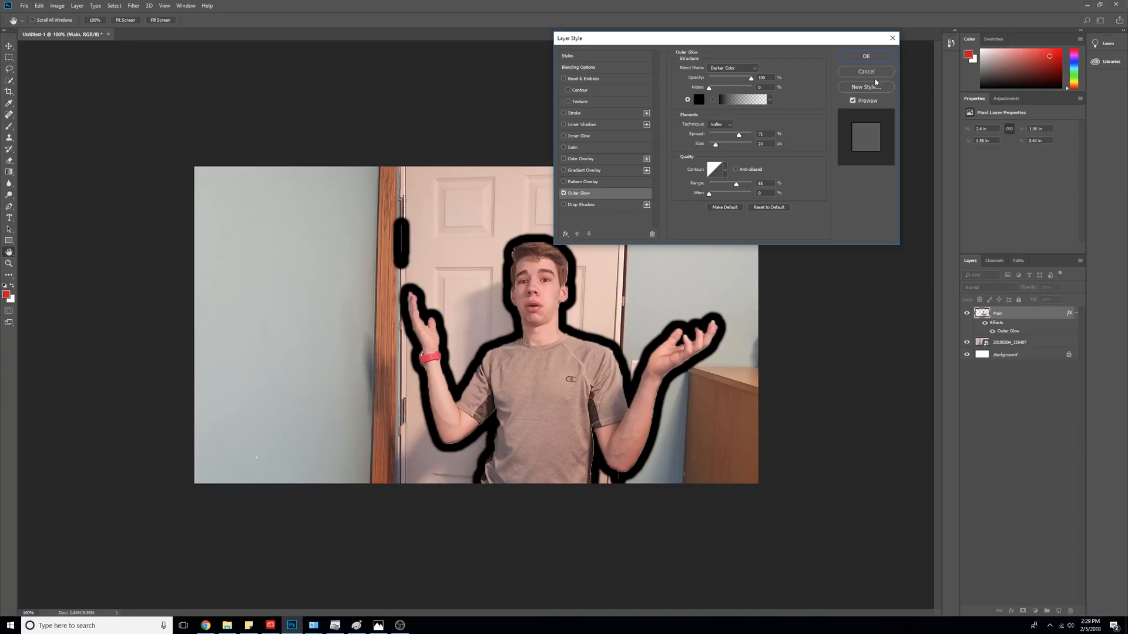
pyautogui.click(867, 61)
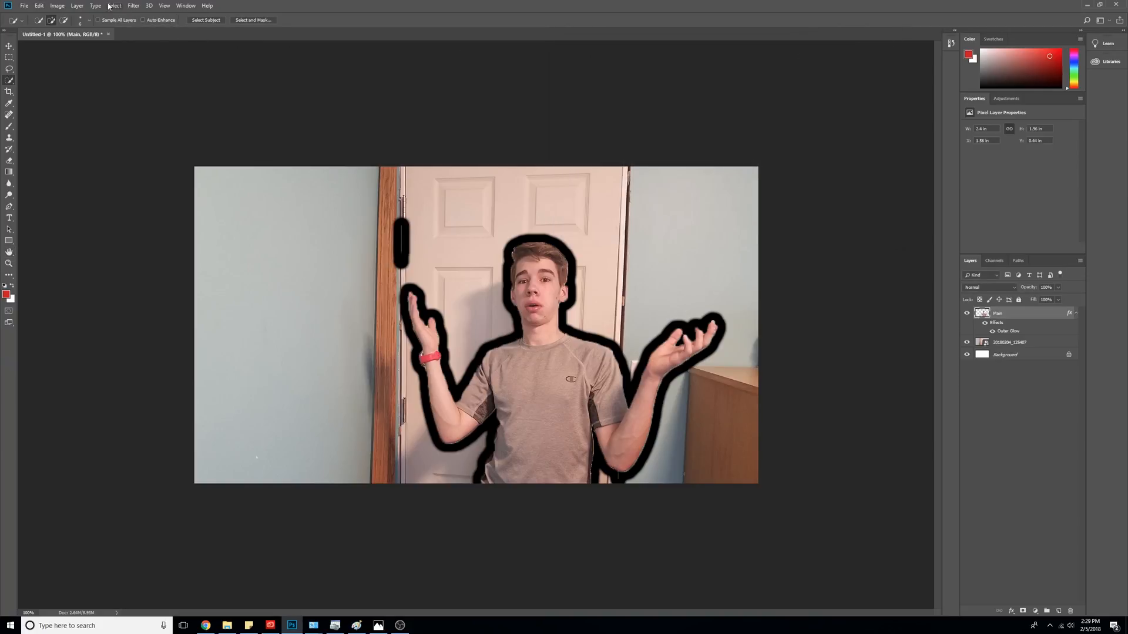
pyautogui.click(39, 5)
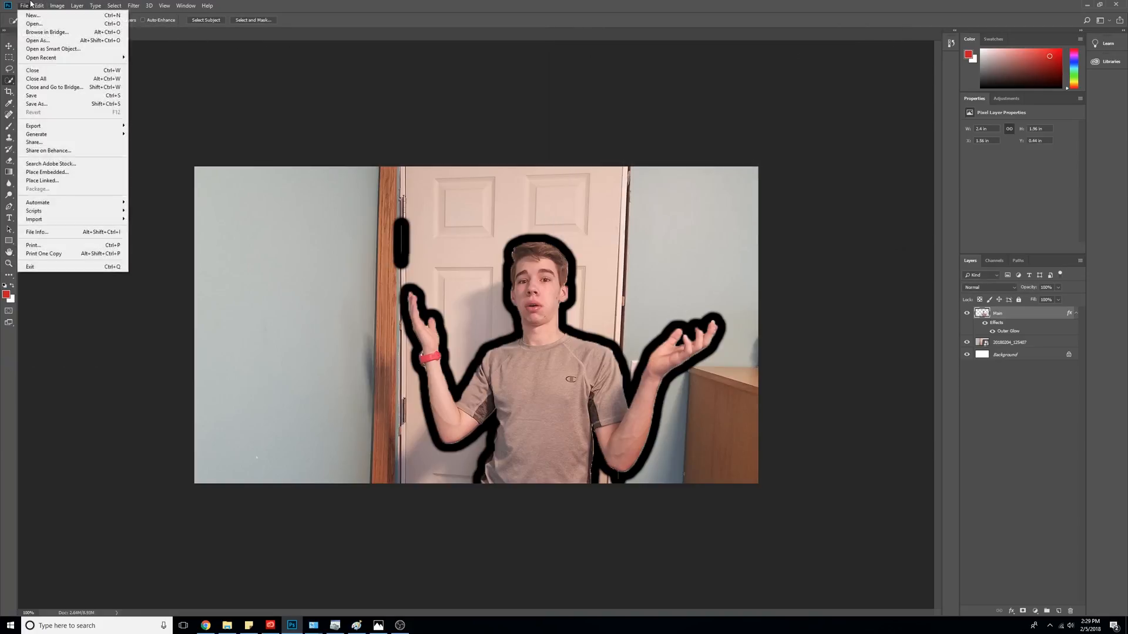
pyautogui.click(57, 33)
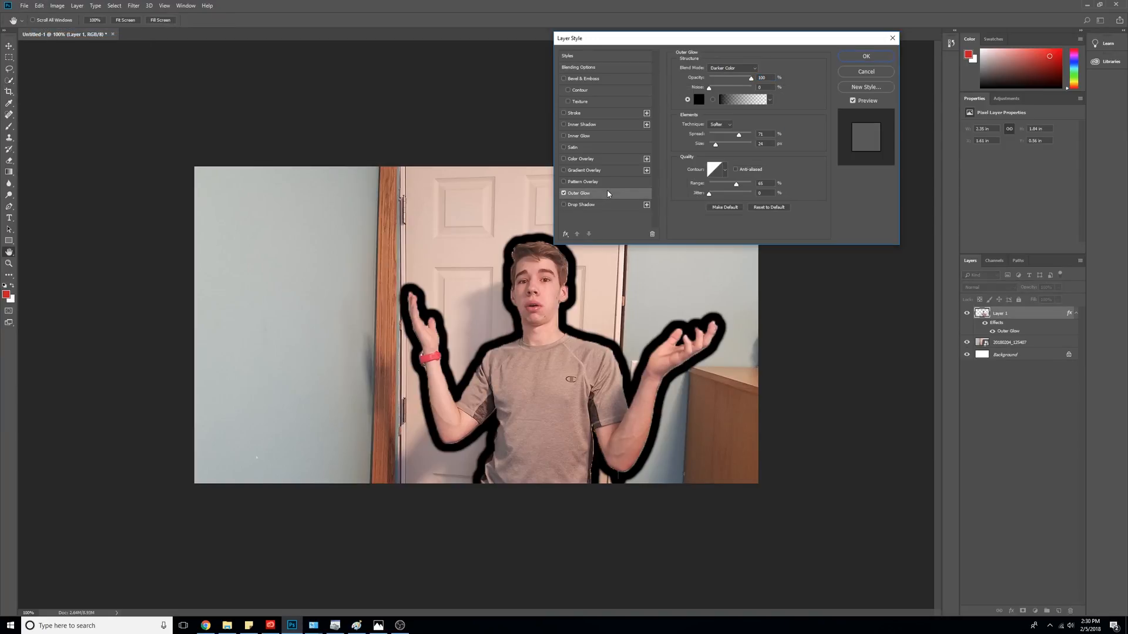
pyautogui.press('w')
pyautogui.click(866, 56)
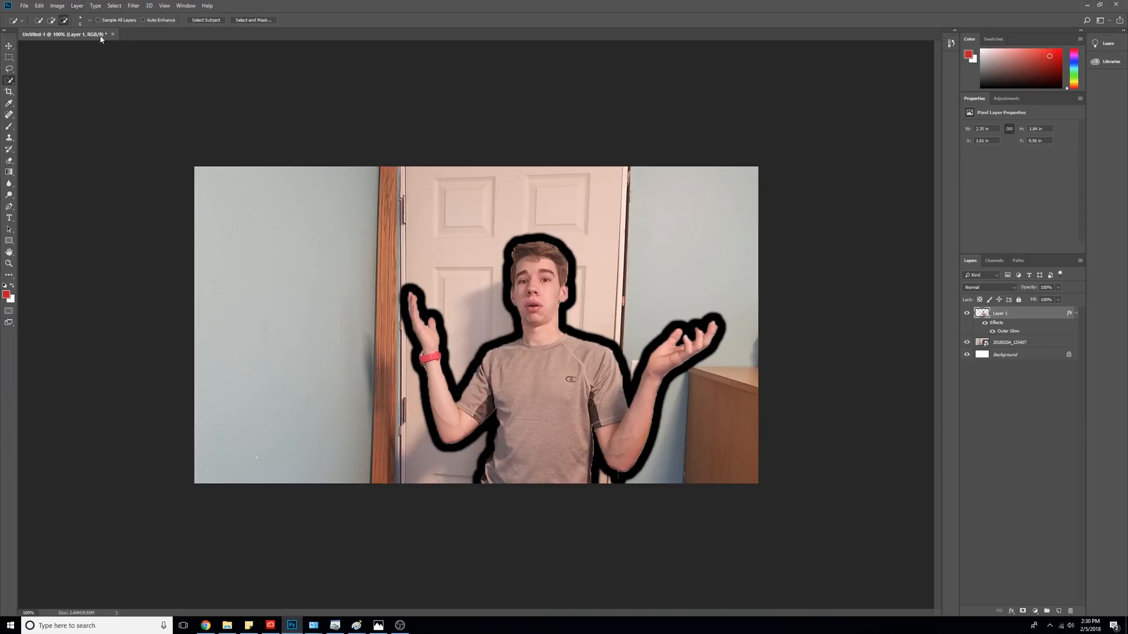
# - Add a bright green Solid Color fill layer named Background
pyautogui.click(77, 5)
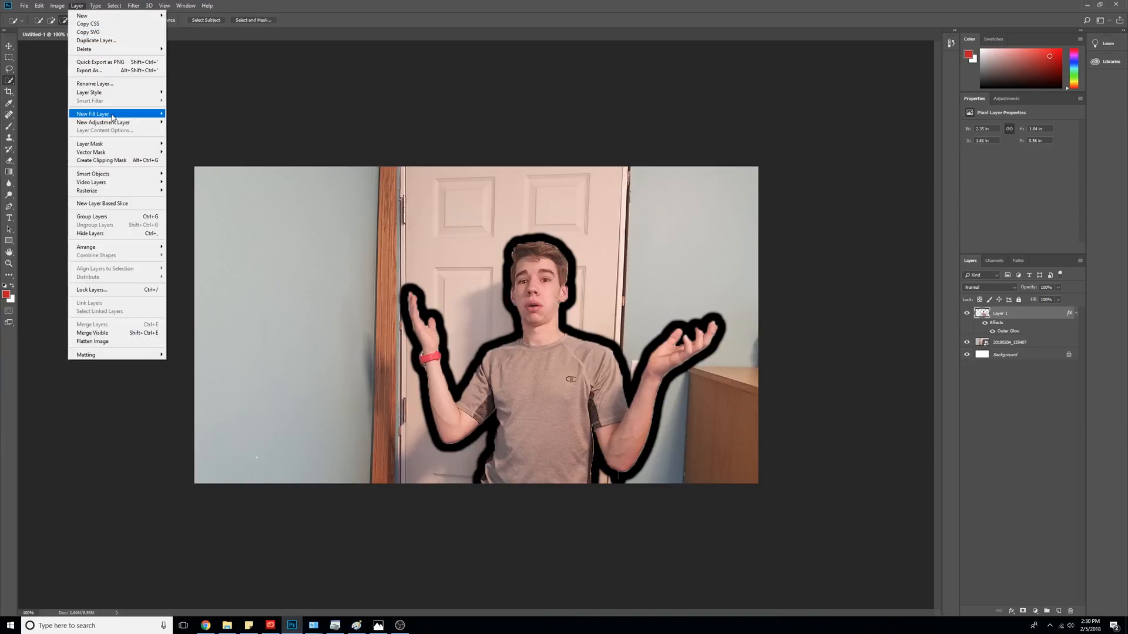
pyautogui.moveTo(112, 114)
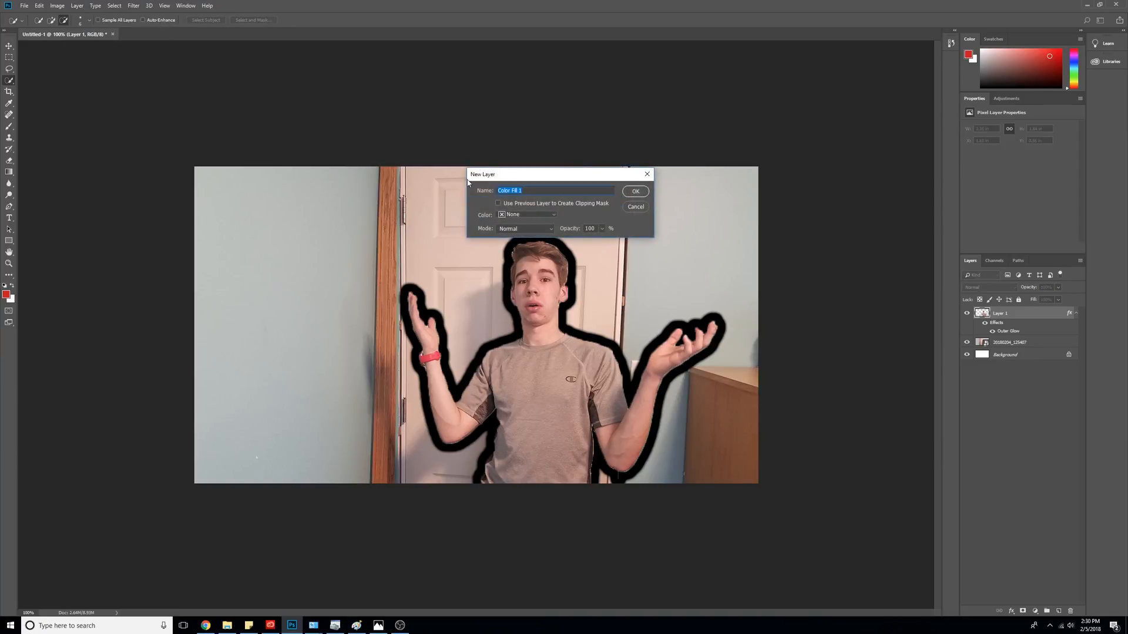
pyautogui.press('BackSpace')
pyautogui.write('Background')
pyautogui.click(635, 191)
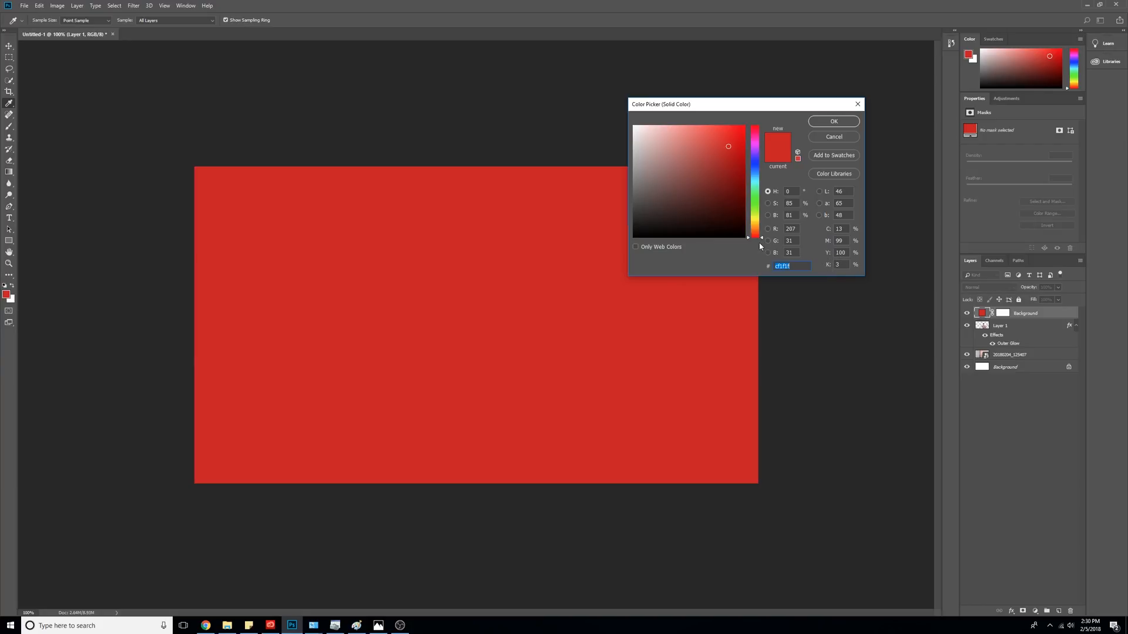
pyautogui.moveTo(765, 241); pyautogui.dragTo(763, 209)
pyautogui.moveTo(737, 168); pyautogui.dragTo(856, 126)
pyautogui.click(834, 121)
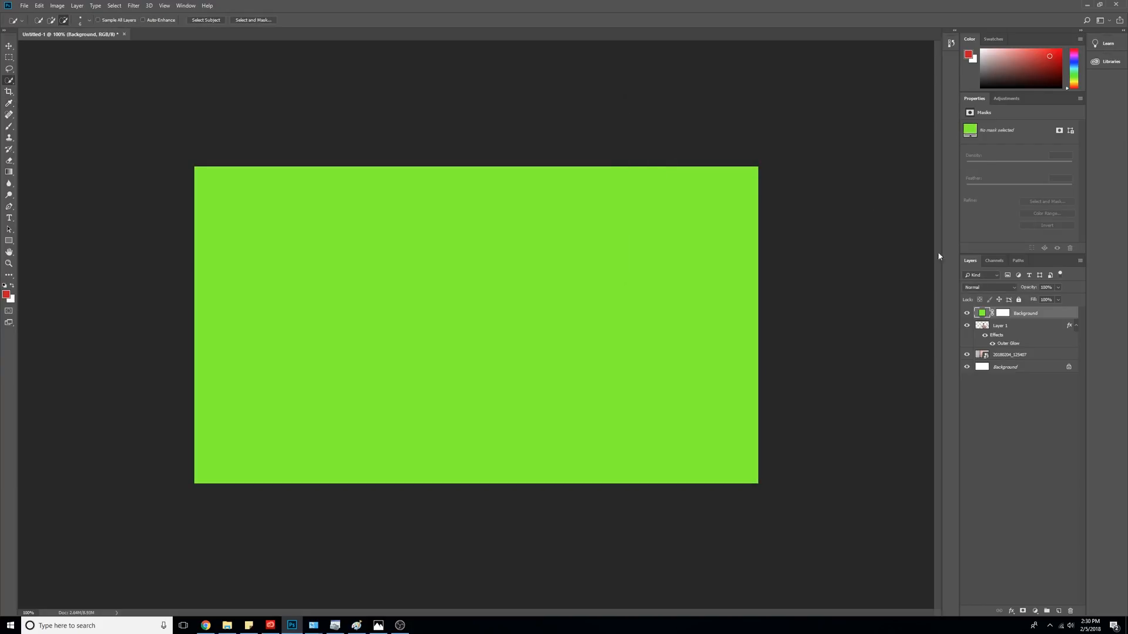
# - Move Layer 1 above the green fill and set the fill to about 49% opacity
pyautogui.moveTo(1039, 289)
pyautogui.mouseDown()
pyautogui.moveTo(975, 292)
pyautogui.moveTo(1034, 290)
pyautogui.mouseUp()
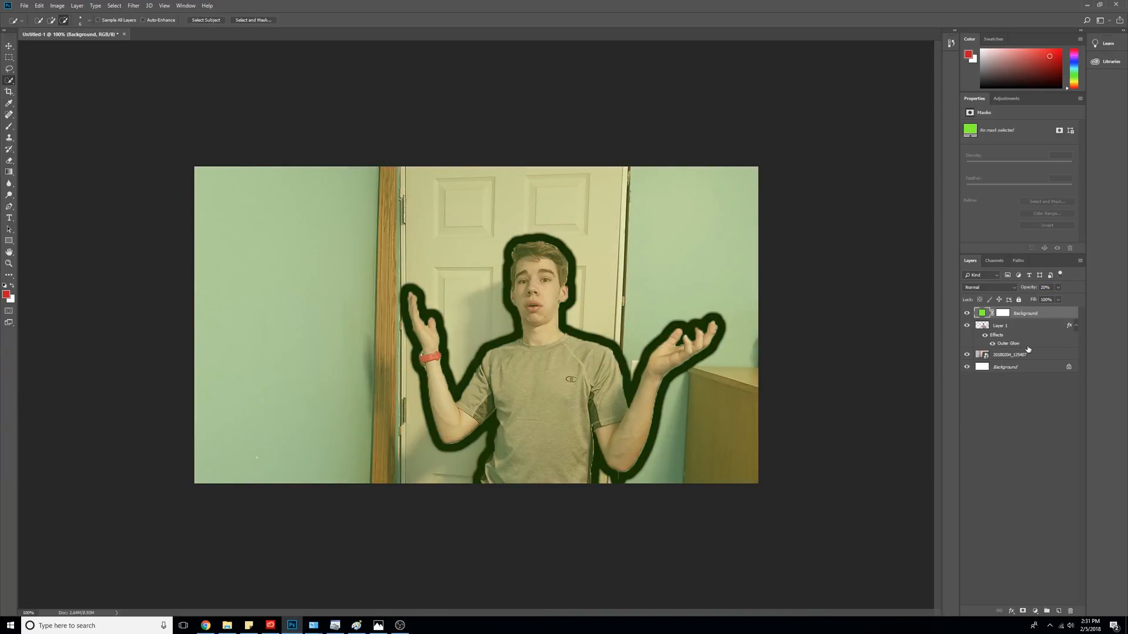
pyautogui.moveTo(1020, 329); pyautogui.dragTo(1020, 311)
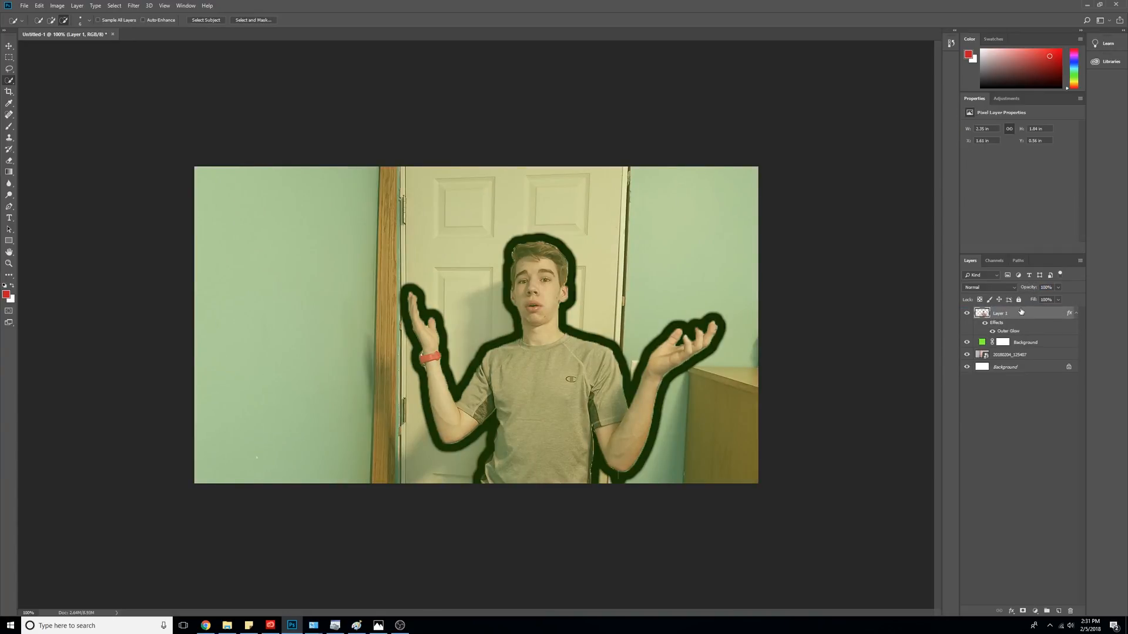
pyautogui.rightClick(1025, 344)
pyautogui.press('Escape')
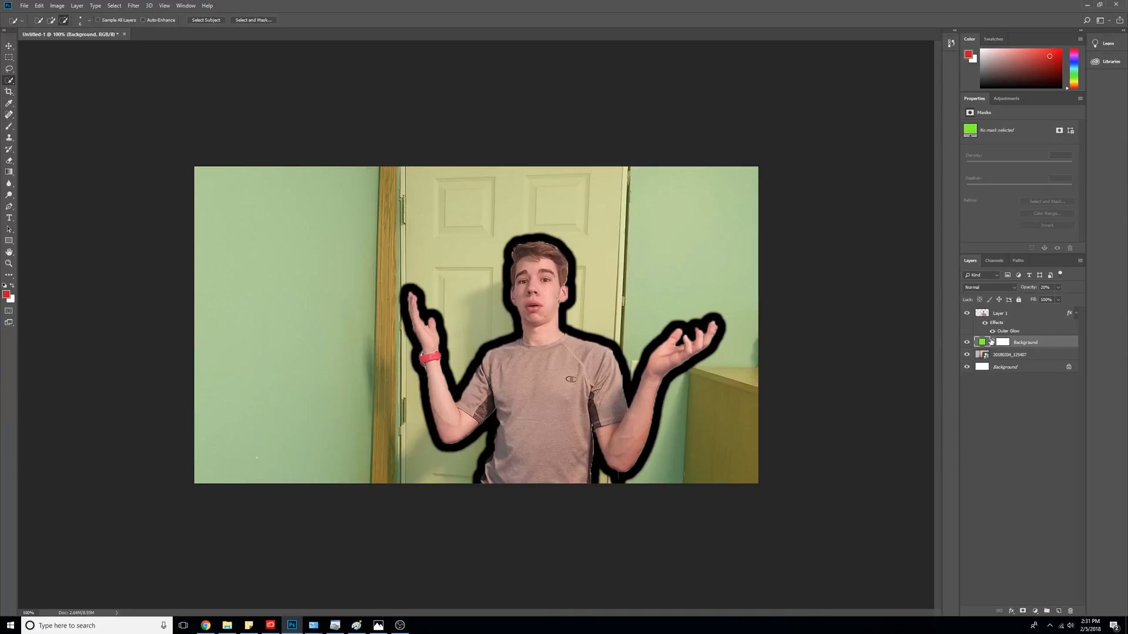
pyautogui.moveTo(1031, 291); pyautogui.dragTo(1042, 292)
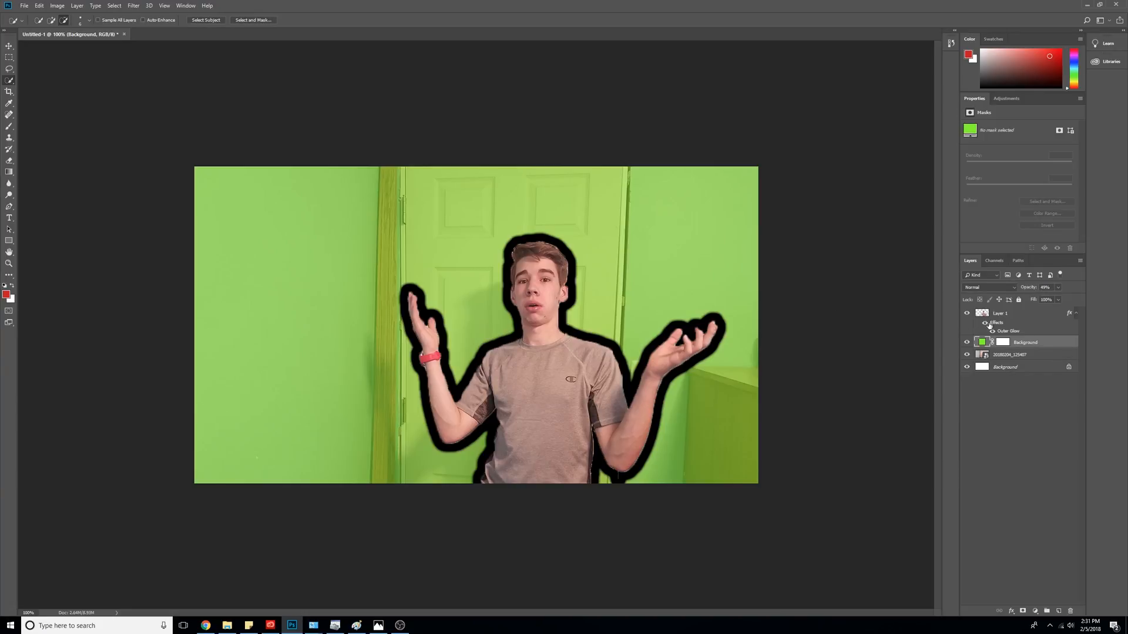
pyautogui.click(1014, 311)
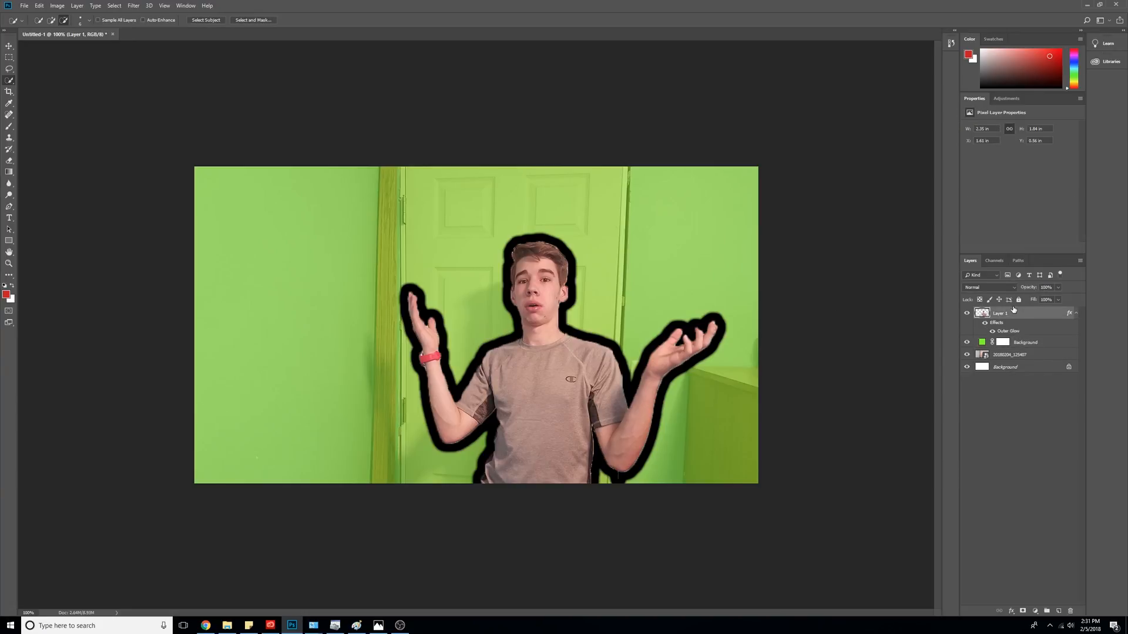
# - Recolour Layer 1's outer glow to blue 002aff and reduce its size to about 7 px
pyautogui.rightClick(1013, 310)
pyautogui.click(928, 271)
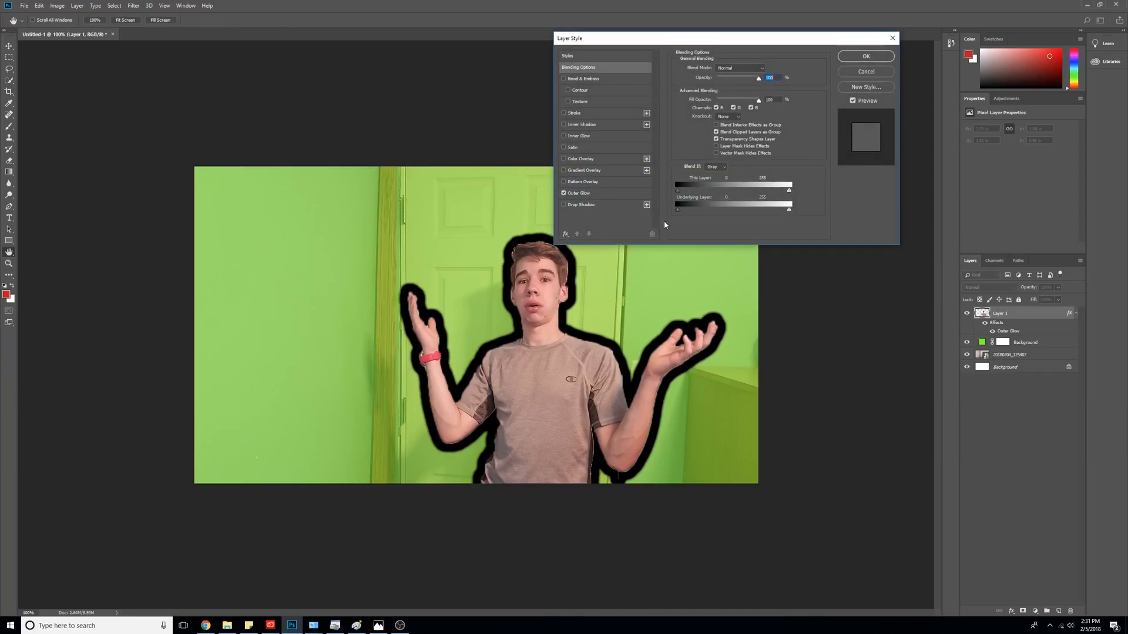
pyautogui.click(607, 193)
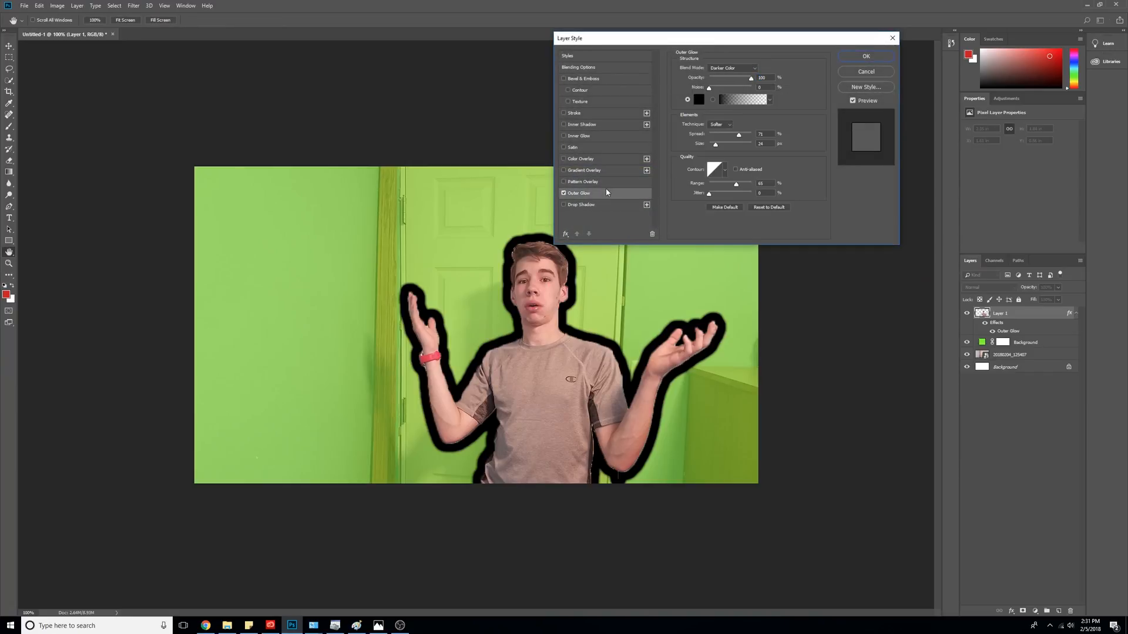
pyautogui.click(699, 99)
pyautogui.click(744, 132)
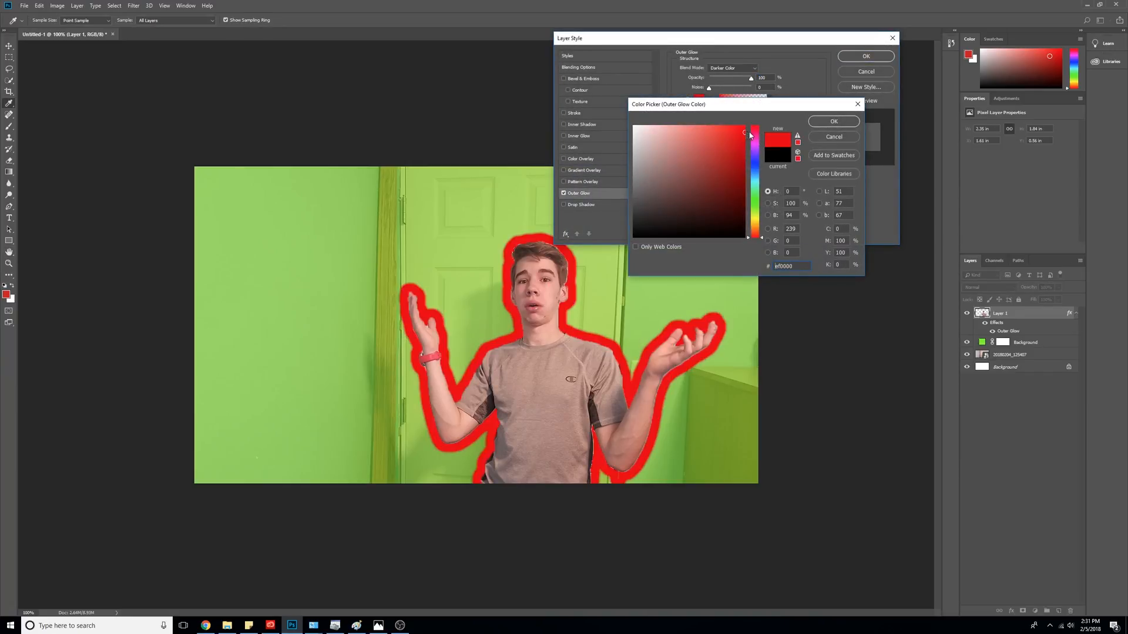
pyautogui.click(720, 142)
pyautogui.click(733, 156)
pyautogui.moveTo(761, 236); pyautogui.dragTo(756, 166)
pyautogui.click(744, 126)
pyautogui.click(848, 122)
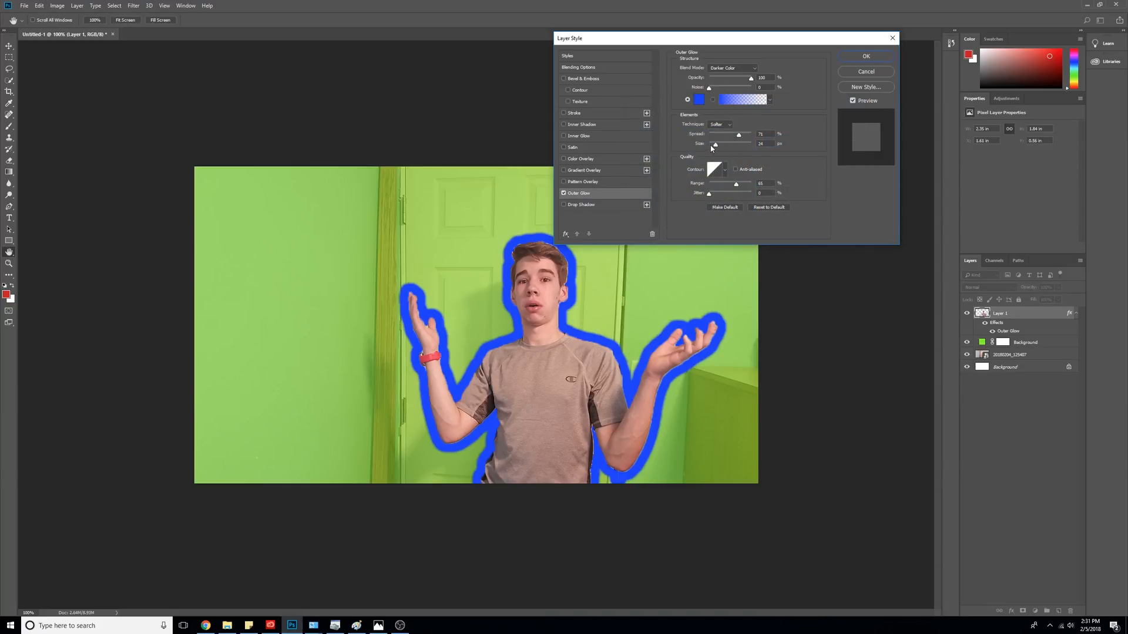
pyautogui.moveTo(715, 145); pyautogui.dragTo(740, 149)
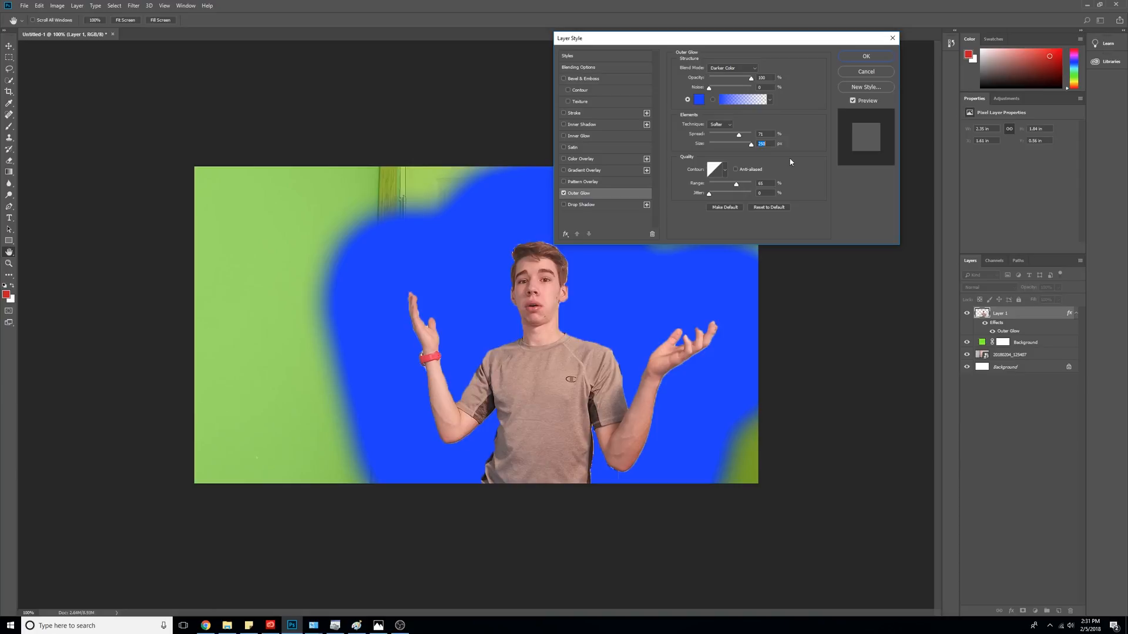
pyautogui.moveTo(750, 144); pyautogui.dragTo(713, 150)
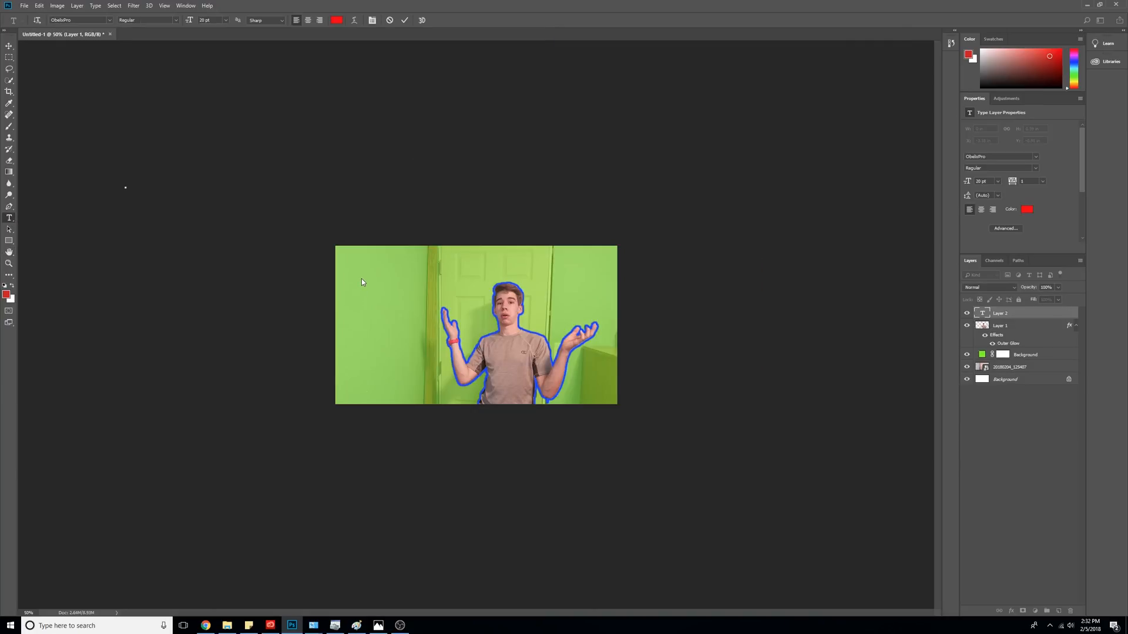
# - Type 'HOW TO MAKE A BALLER THUMBNAIL' in a paragraph text box and move it up
pyautogui.press('Escape')
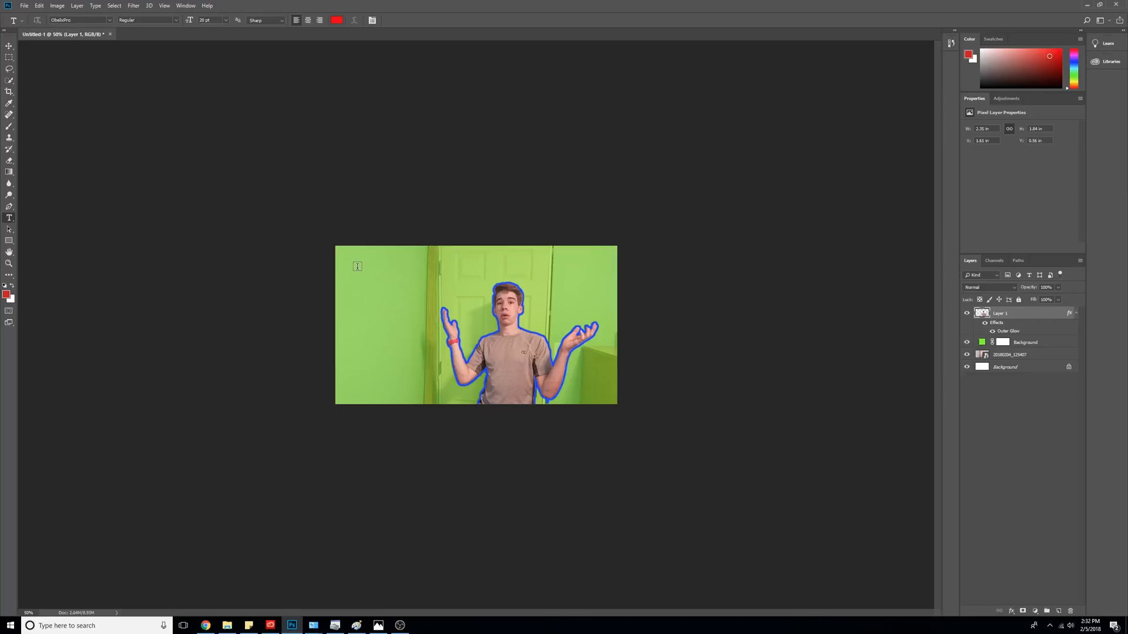
pyautogui.moveTo(357, 266); pyautogui.dragTo(509, 311)
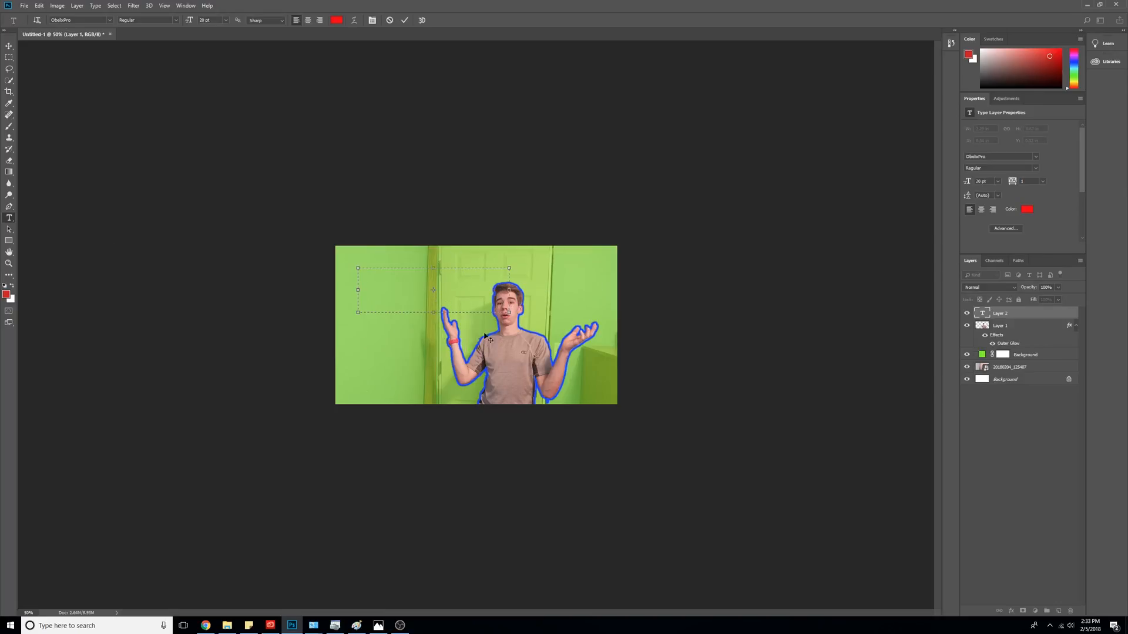
pyautogui.moveTo(508, 312); pyautogui.dragTo(601, 361)
pyautogui.write('HOW TO MAKE A BL')
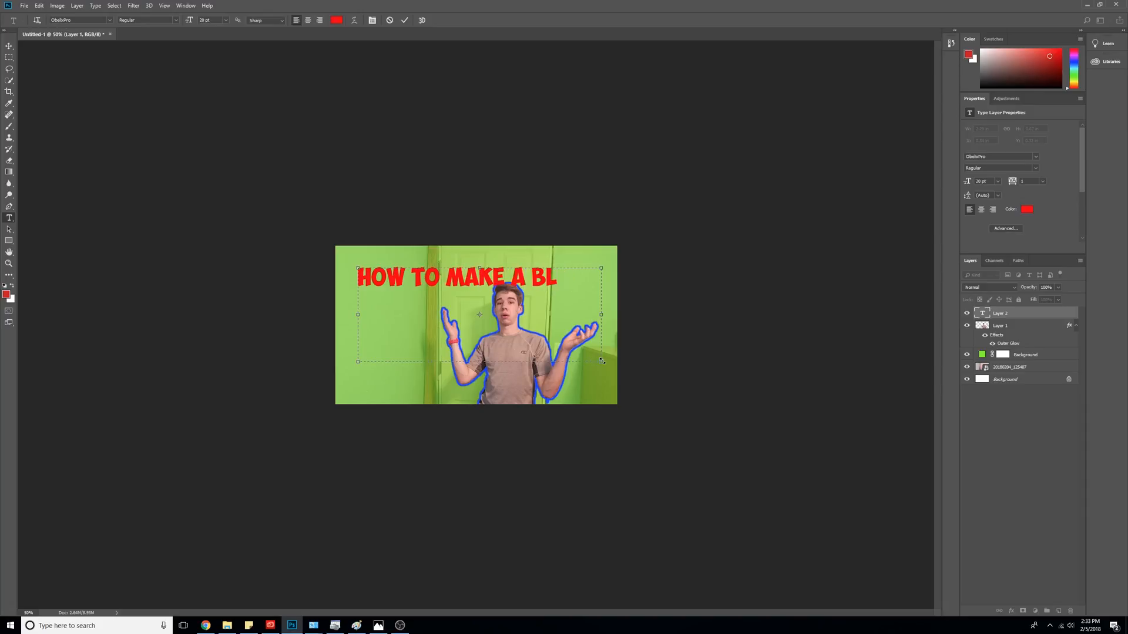
pyautogui.press('BackSpace')
pyautogui.write('ALLER THUMB')
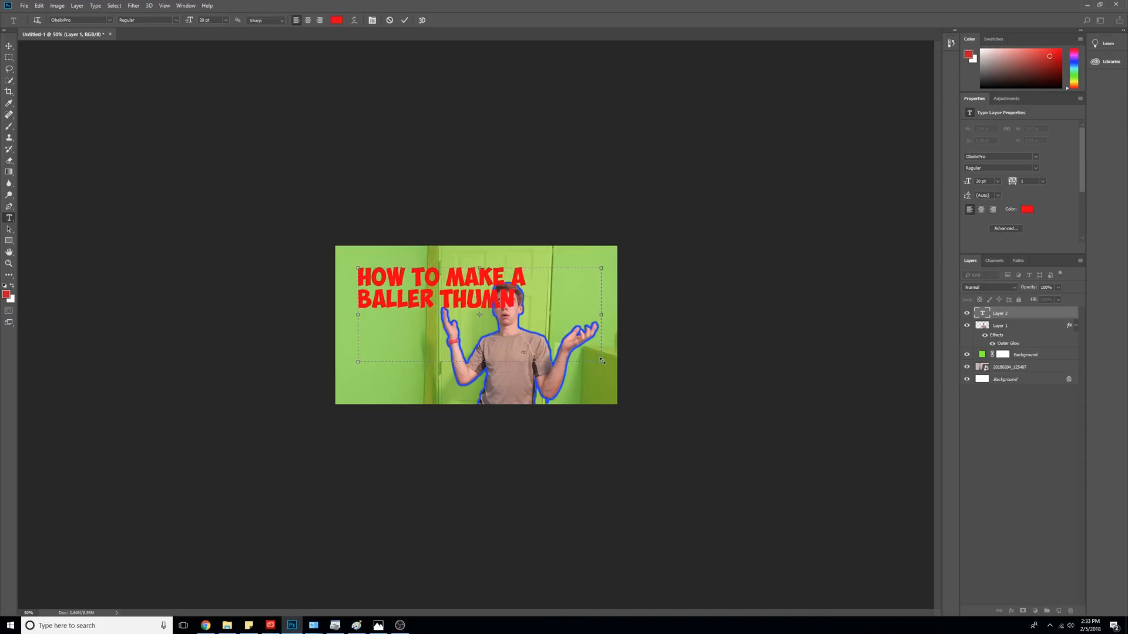
pyautogui.write('NAIL')
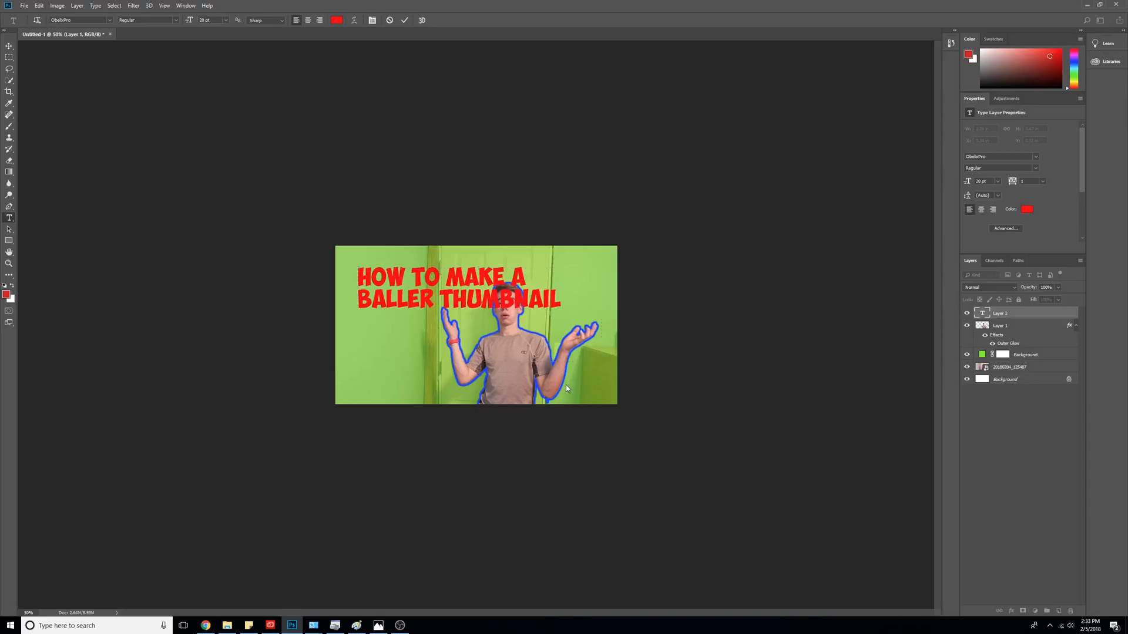
pyautogui.moveTo(520, 380); pyautogui.dragTo(540, 363)
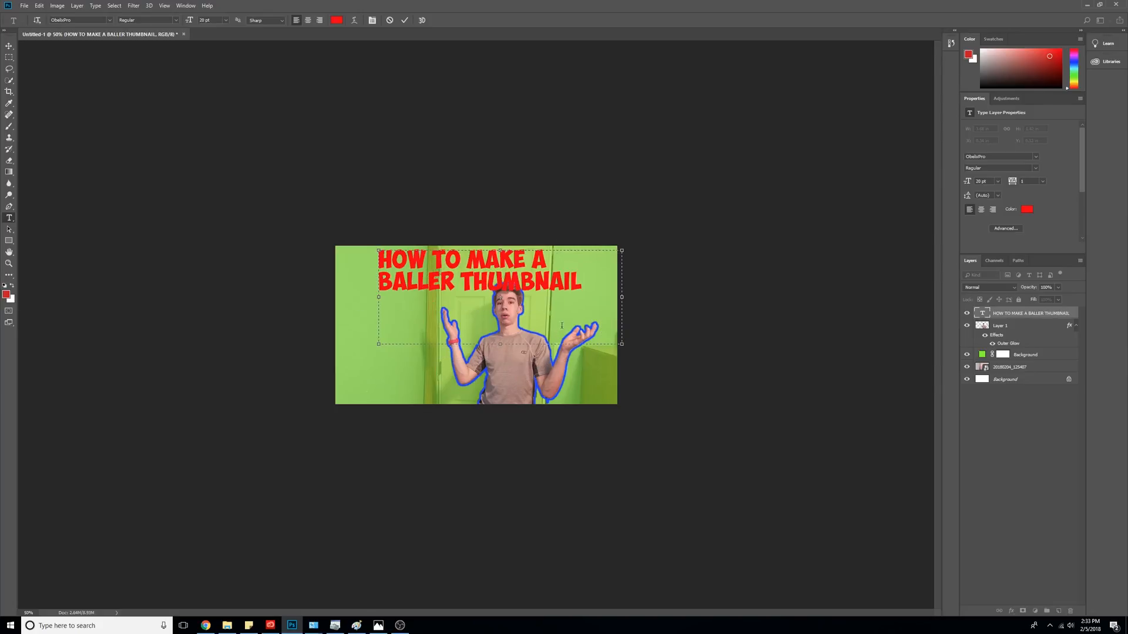
pyautogui.click(289, 269)
# - Change the title text colour to white ffffff and commit it
pyautogui.click(568, 285)
pyautogui.hotkey('ctrl', 'a')
pyautogui.click(337, 20)
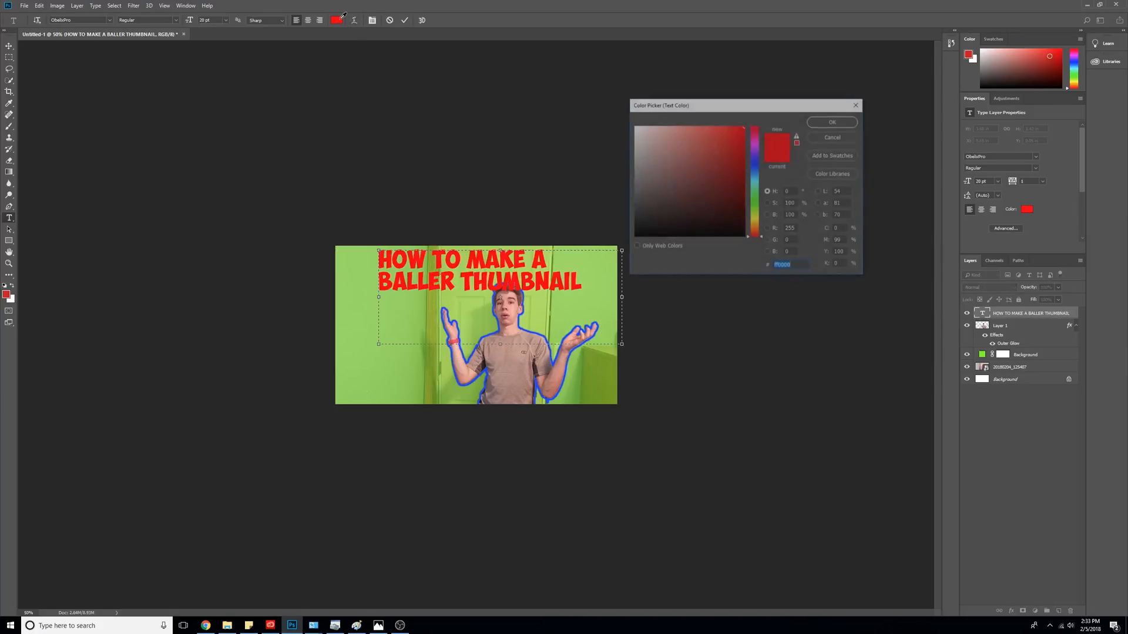
pyautogui.write('ffffff')
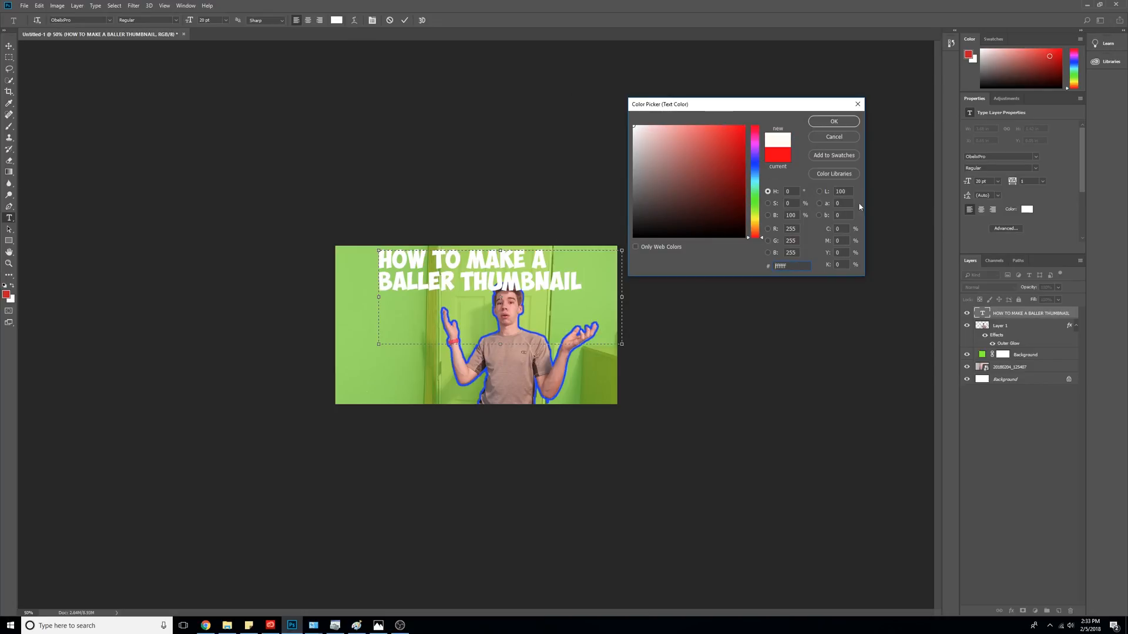
pyautogui.click(834, 121)
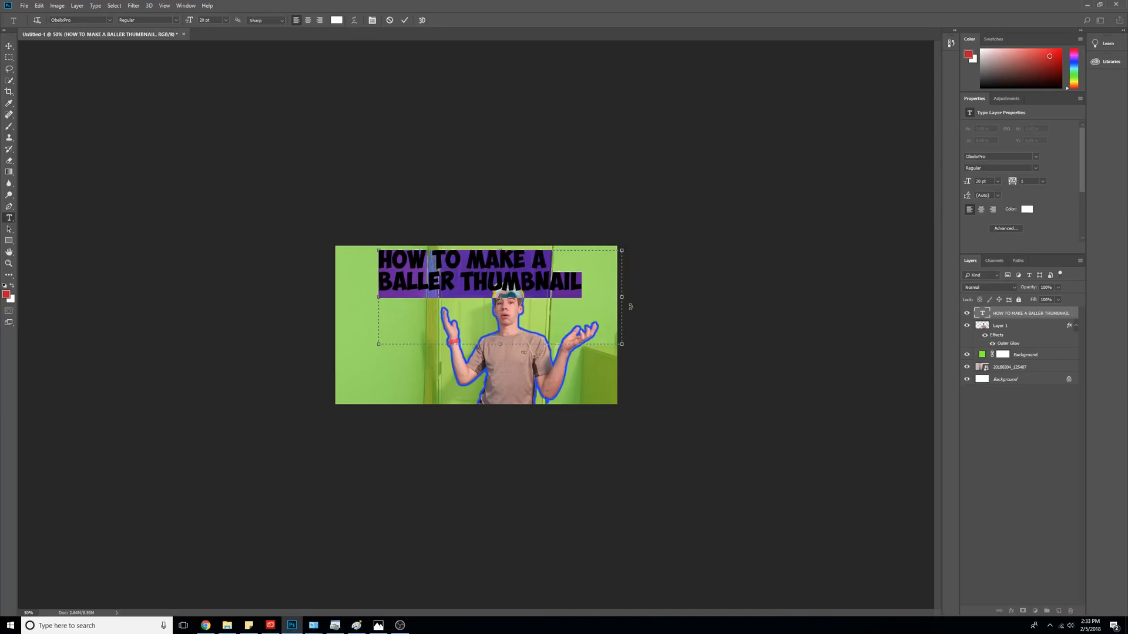
pyautogui.click(652, 312)
pyautogui.click(561, 285)
pyautogui.hotkey('ctrl', 'a')
pyautogui.click(669, 266)
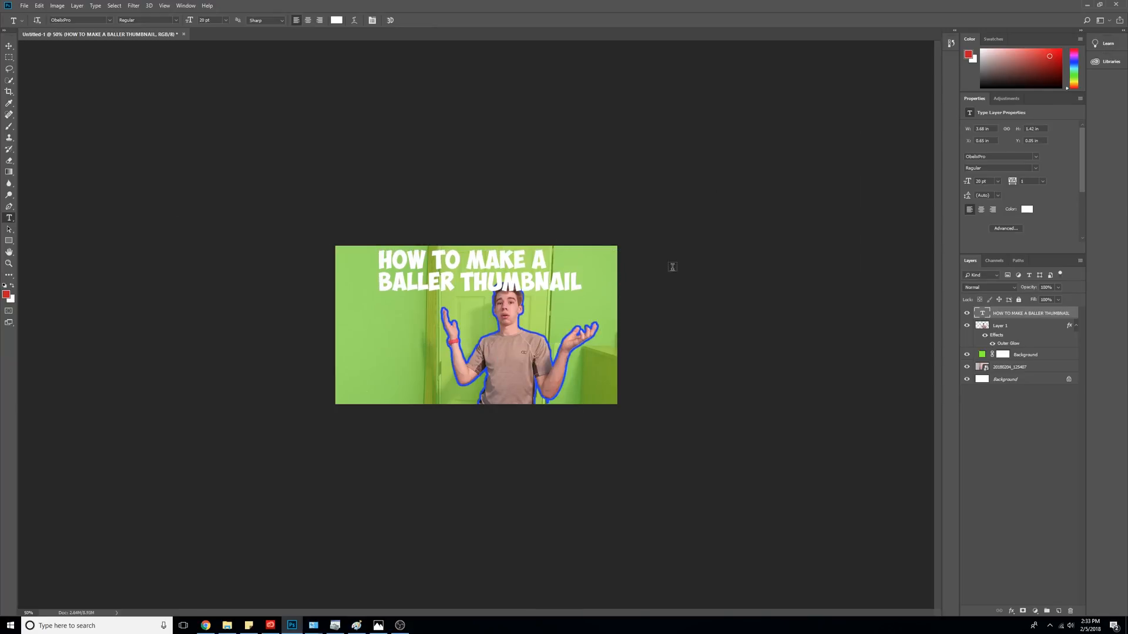
# - Add a black outer glow (size 32, spread 57) to the title and move it top-left
pyautogui.rightClick(1032, 312)
pyautogui.click(998, 243)
pyautogui.click(609, 192)
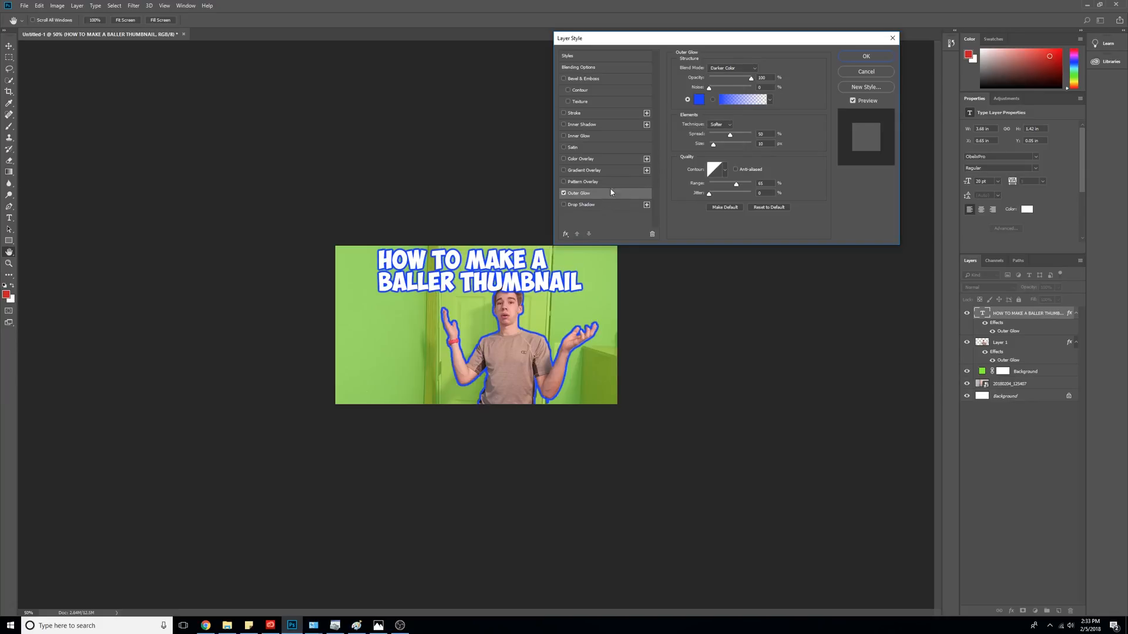
pyautogui.click(698, 100)
pyautogui.moveTo(652, 193); pyautogui.dragTo(626, 246)
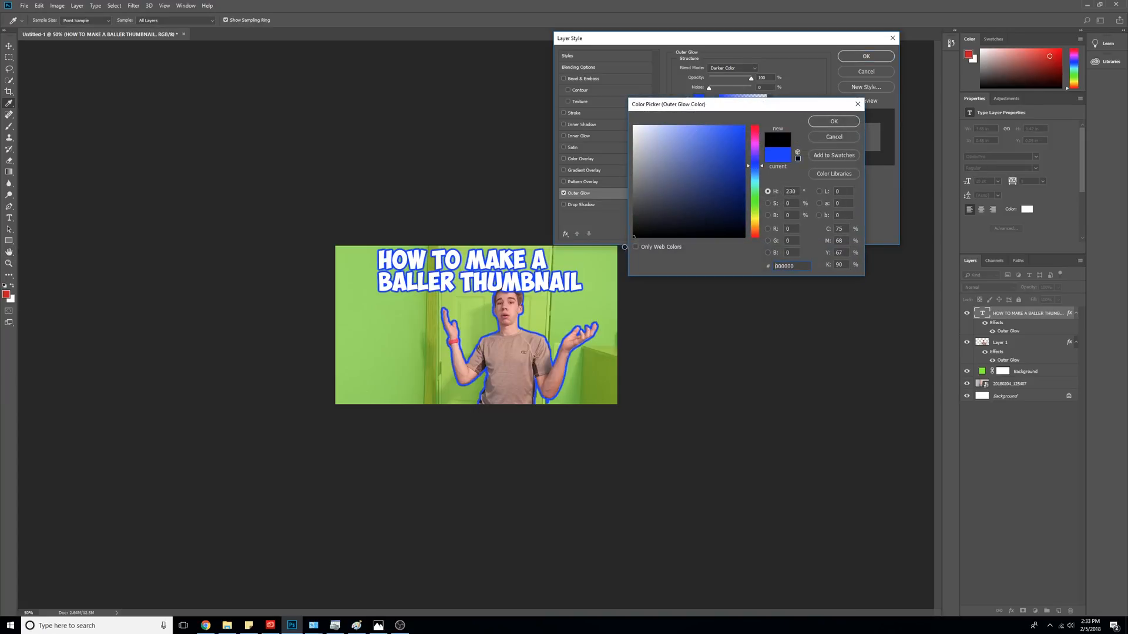
pyautogui.click(833, 121)
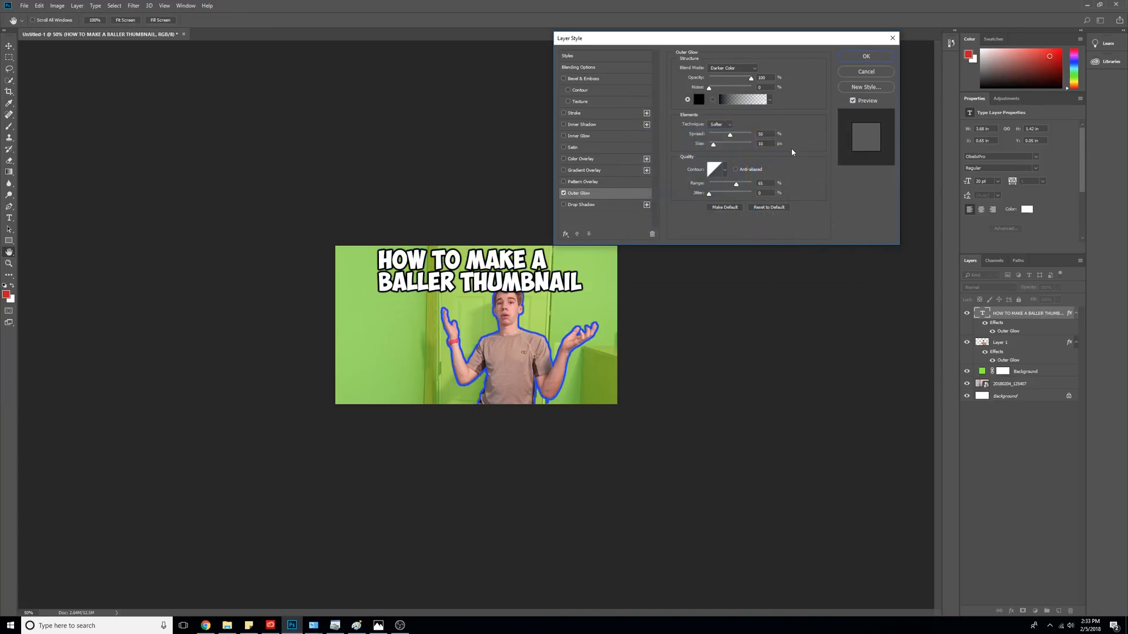
pyautogui.moveTo(714, 144); pyautogui.dragTo(734, 137)
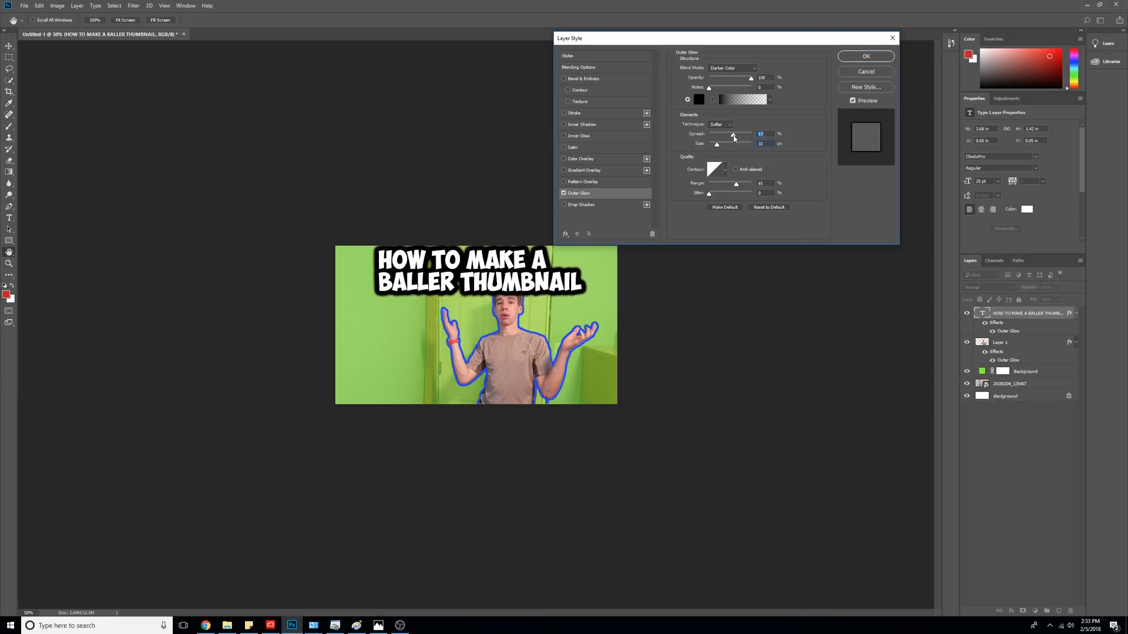
pyautogui.click(567, 214)
pyautogui.click(866, 56)
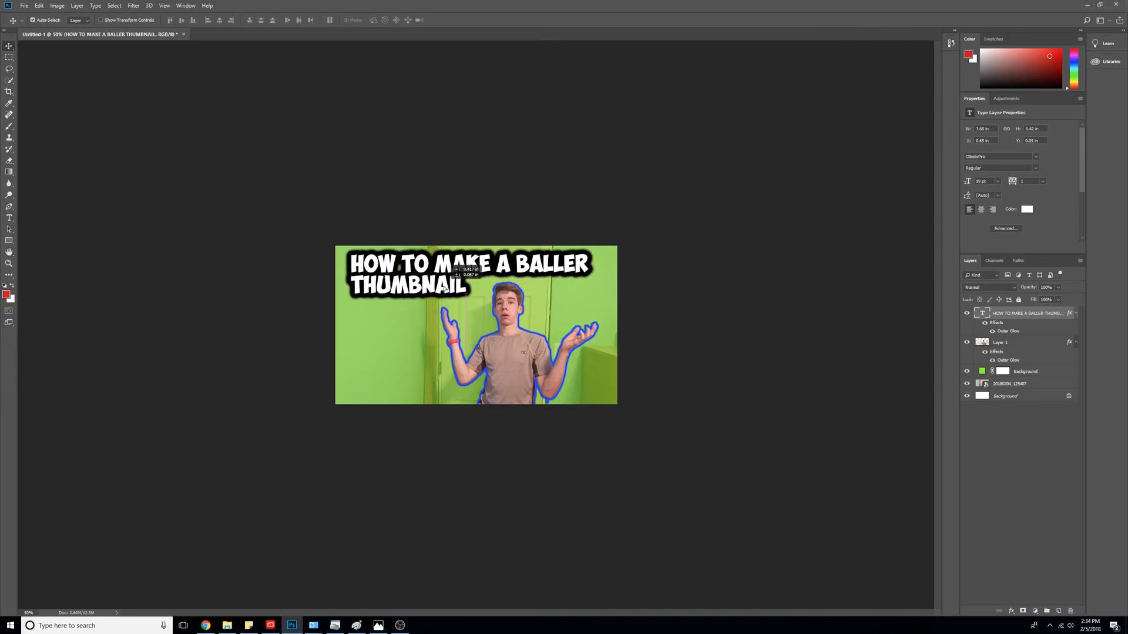
pyautogui.moveTo(445, 288); pyautogui.dragTo(445, 289)
# - Give Layer 1 a smaller drop shadow and a white inner glow of size 6
pyautogui.keyDown('ctrl'); pyautogui.click(1025, 316); pyautogui.keyUp('ctrl')
pyautogui.rightClick(1001, 340)
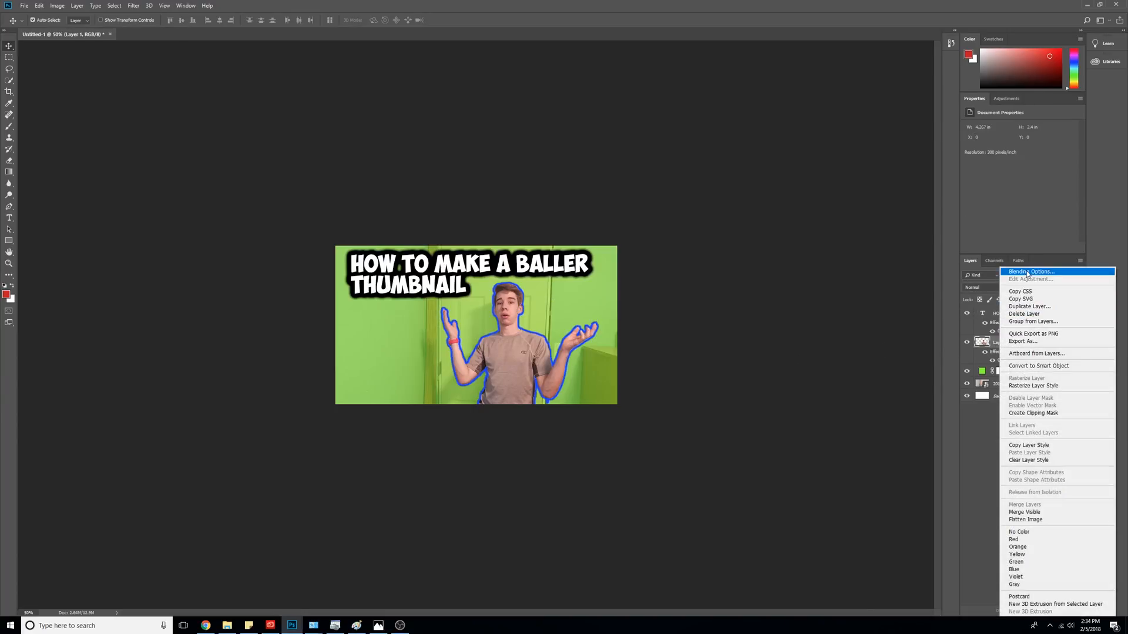
pyautogui.click(1027, 272)
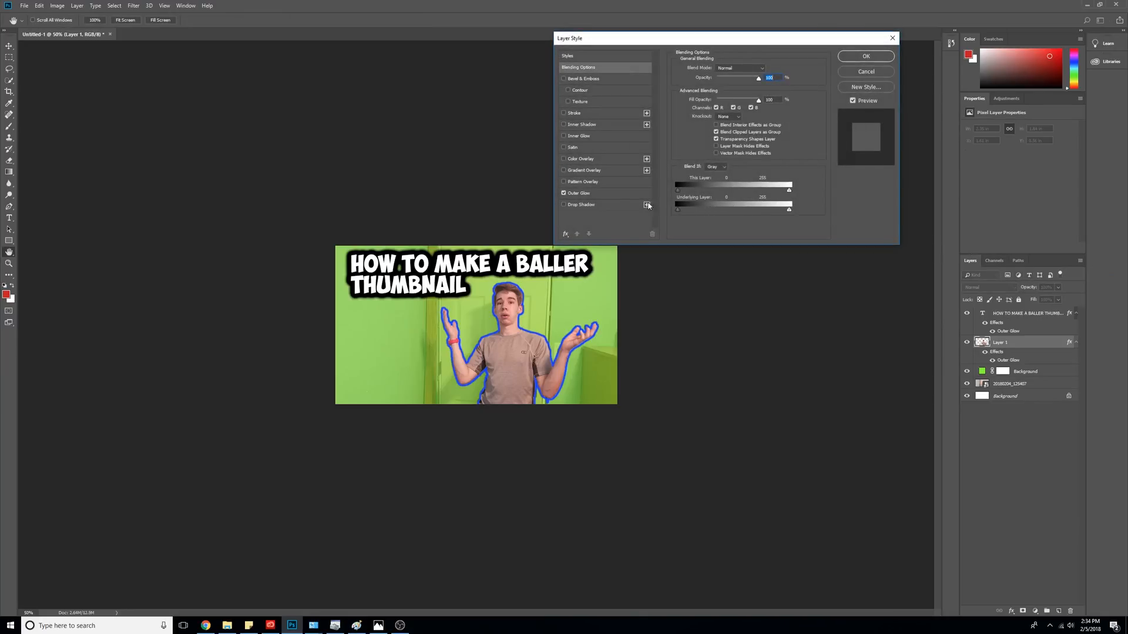
pyautogui.click(624, 204)
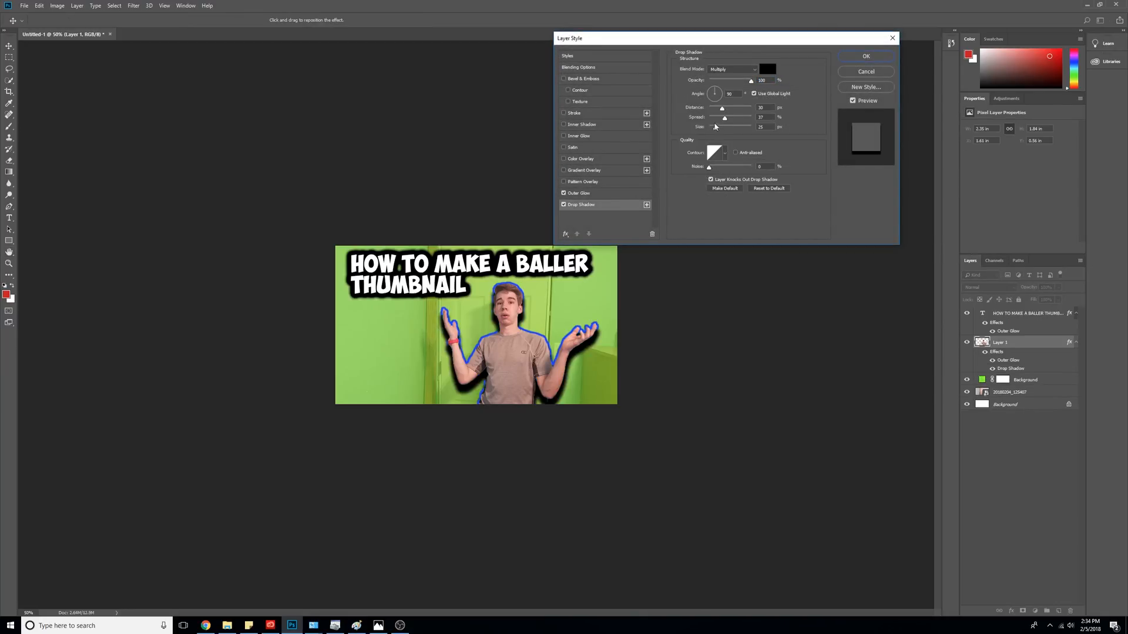
pyautogui.moveTo(715, 128)
pyautogui.mouseDown()
pyautogui.moveTo(731, 128)
pyautogui.moveTo(709, 128)
pyautogui.moveTo(729, 109)
pyautogui.moveTo(759, 127)
pyautogui.moveTo(716, 122)
pyautogui.mouseUp()
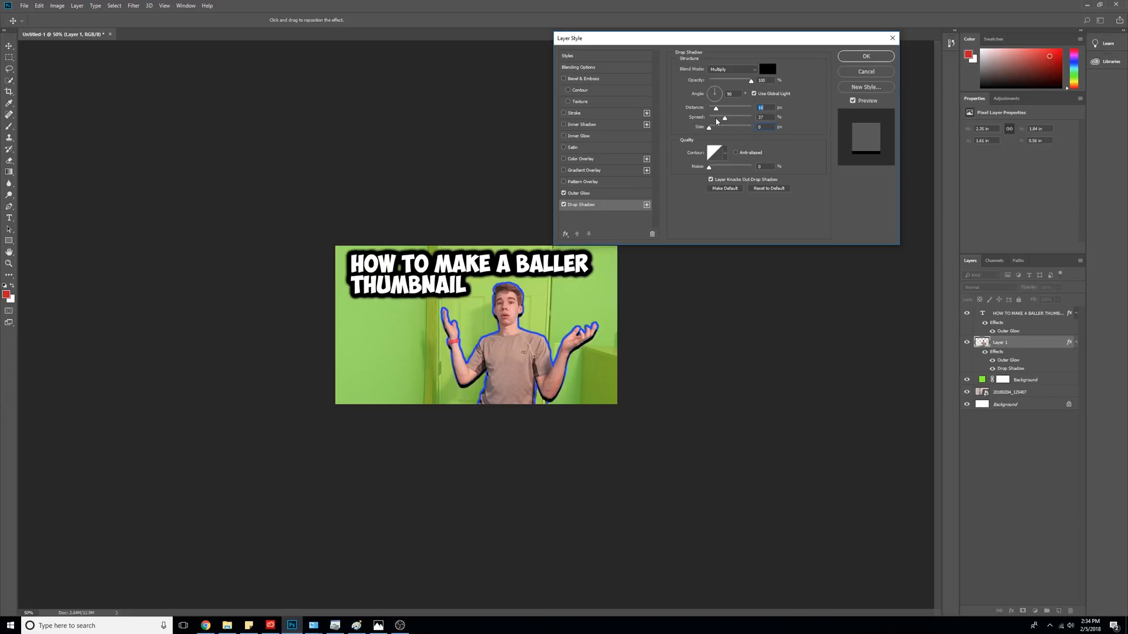
pyautogui.click(591, 136)
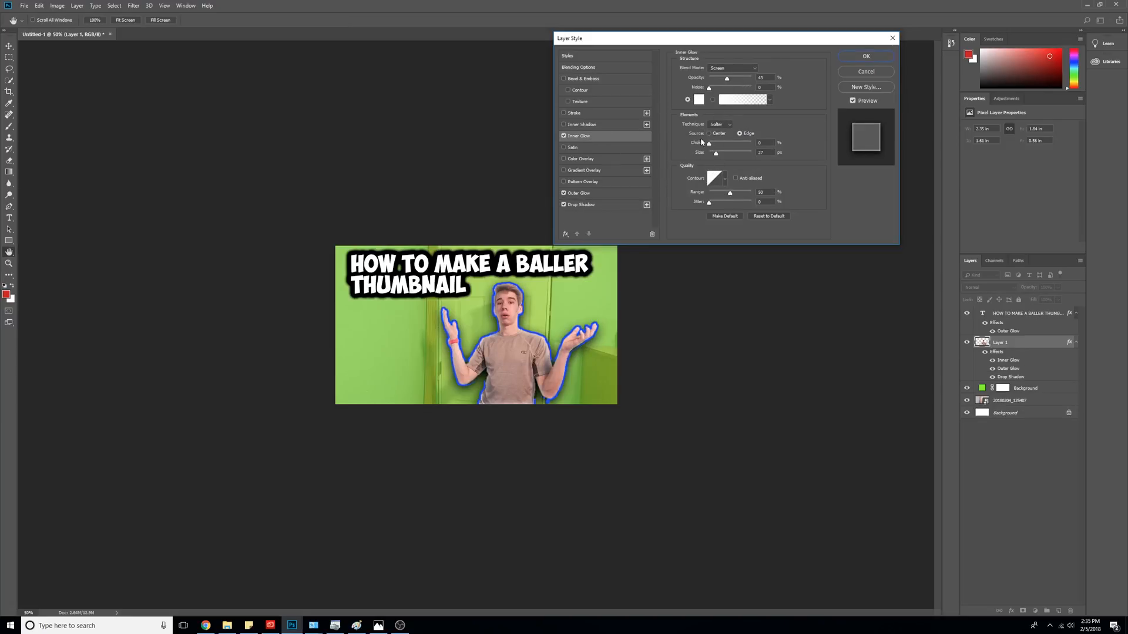
pyautogui.moveTo(717, 155); pyautogui.dragTo(719, 157)
pyautogui.moveTo(716, 156); pyautogui.dragTo(685, 155)
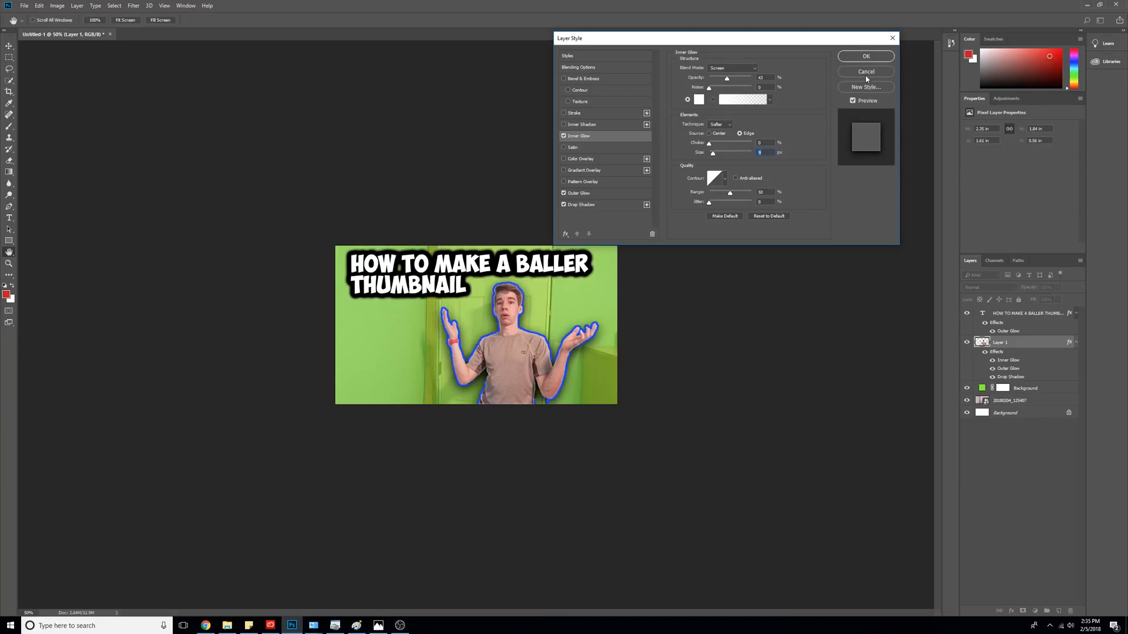
pyautogui.click(866, 55)
# - Embed the Photoshop logo download.png from the Desktop at the thumbnail's lower left
pyautogui.click(25, 6)
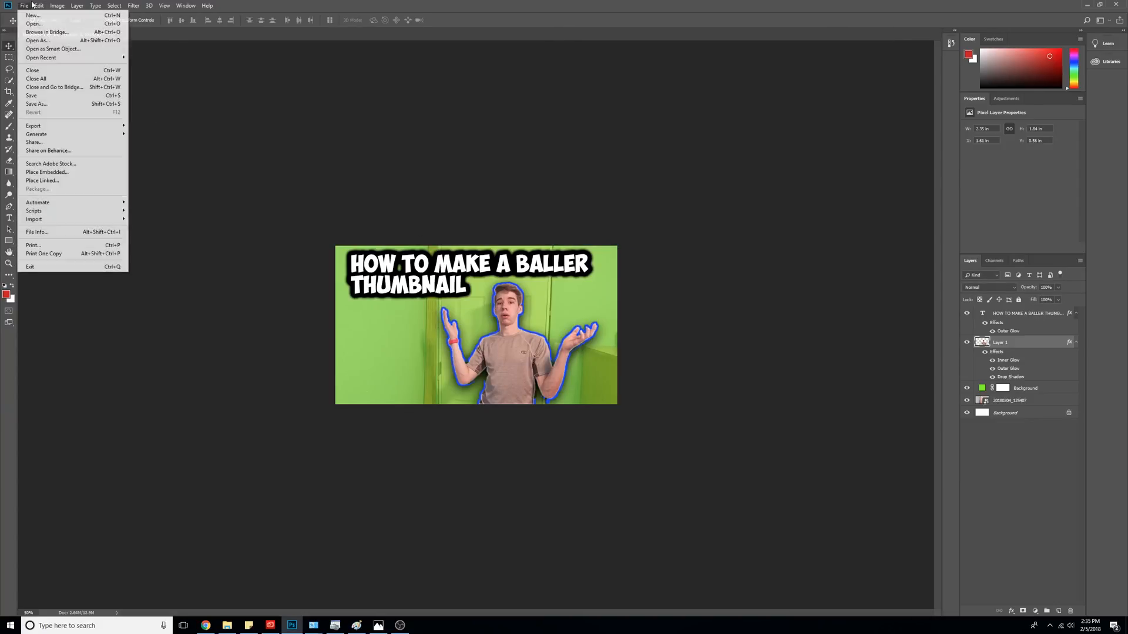
pyautogui.click(61, 173)
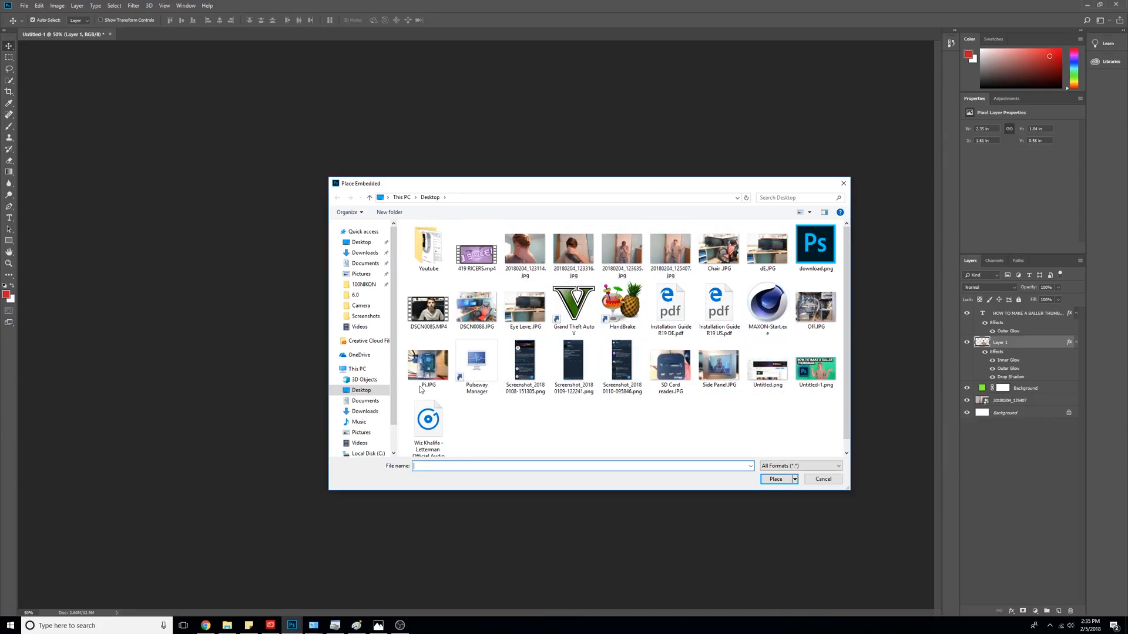
pyautogui.doubleClick(802, 268)
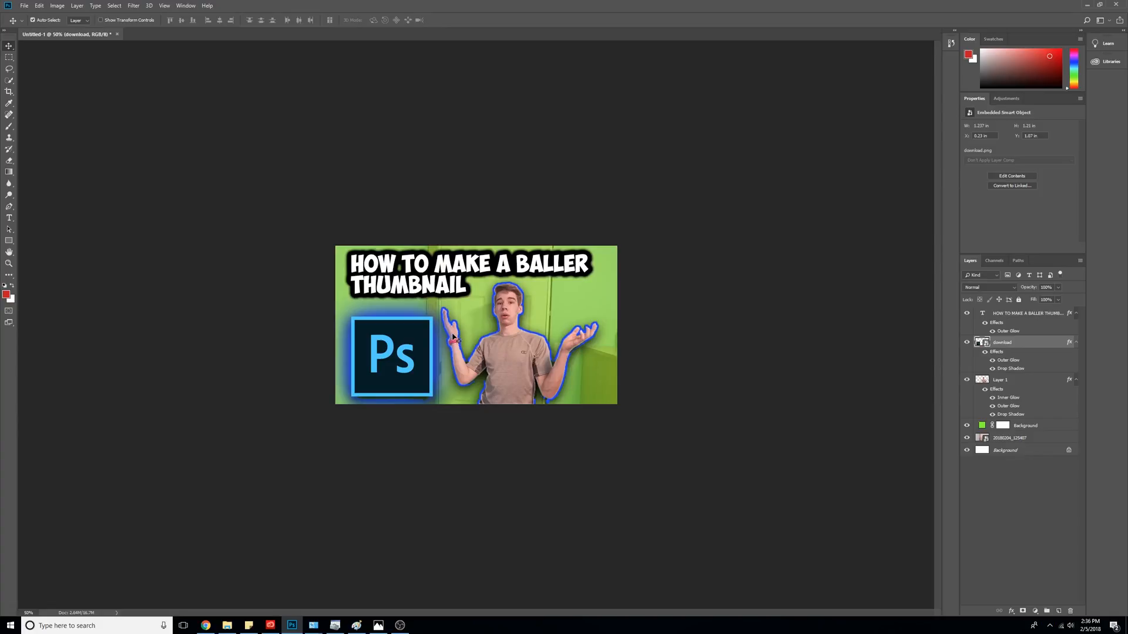
# - Quick-export the thumbnail as PNG to the Desktop, overwriting Untitled-1.png
pyautogui.click(29, 6)
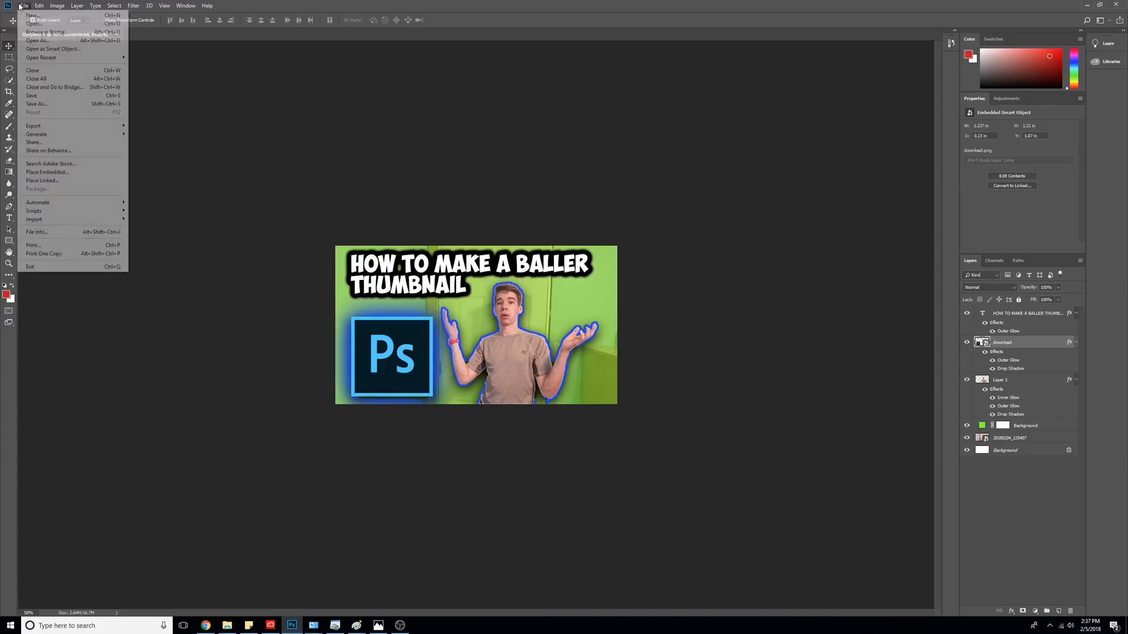
pyautogui.moveTo(62, 126)
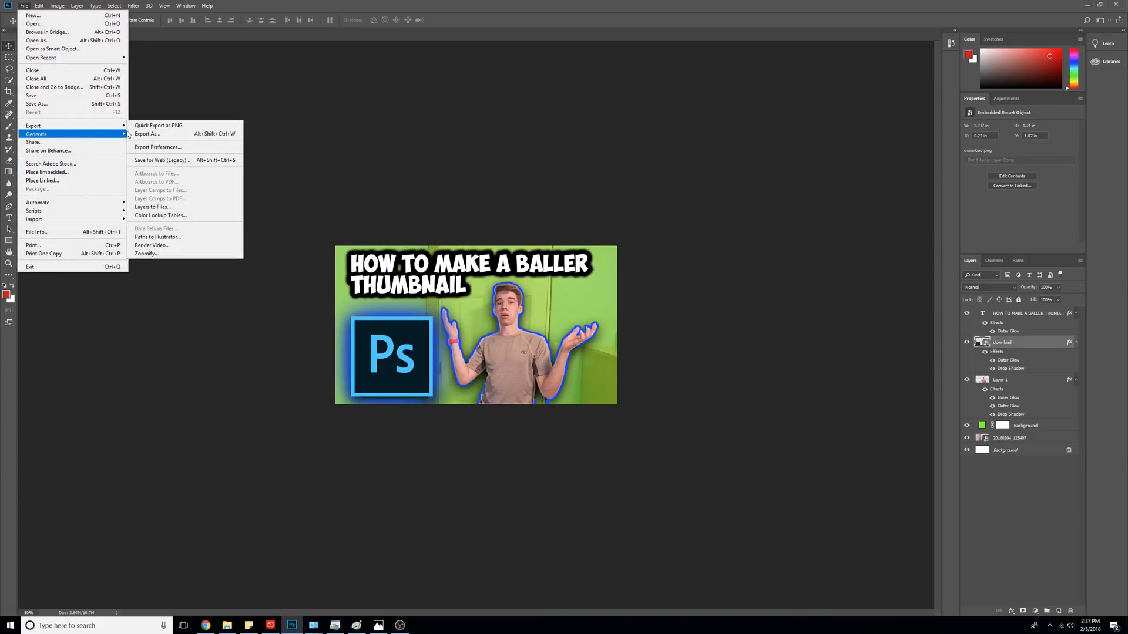
pyautogui.click(148, 127)
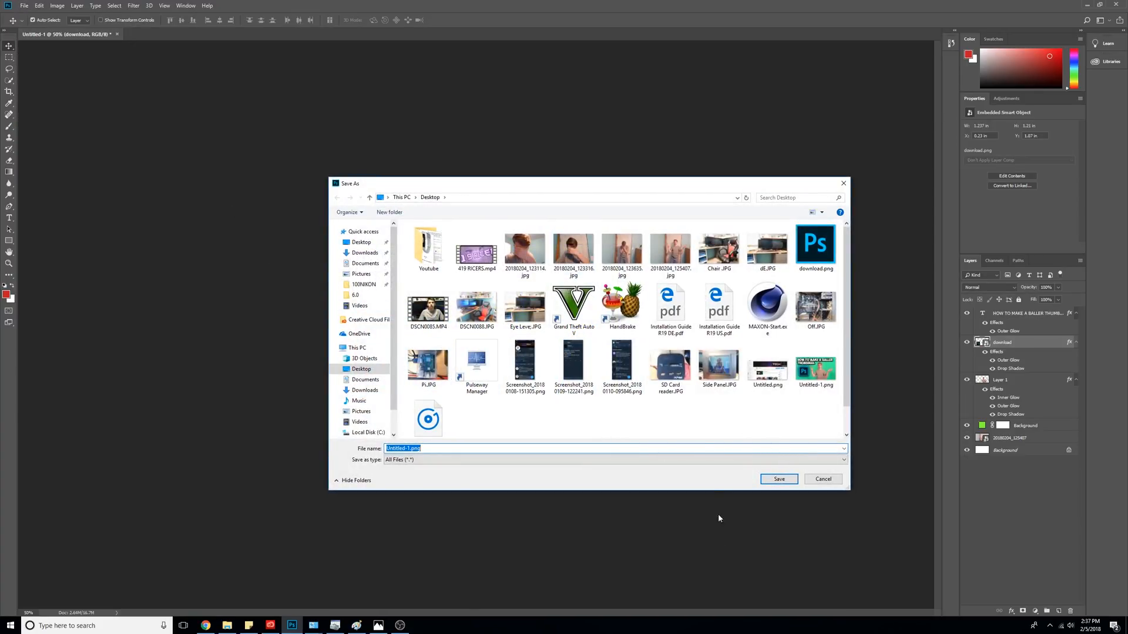
pyautogui.click(791, 483)
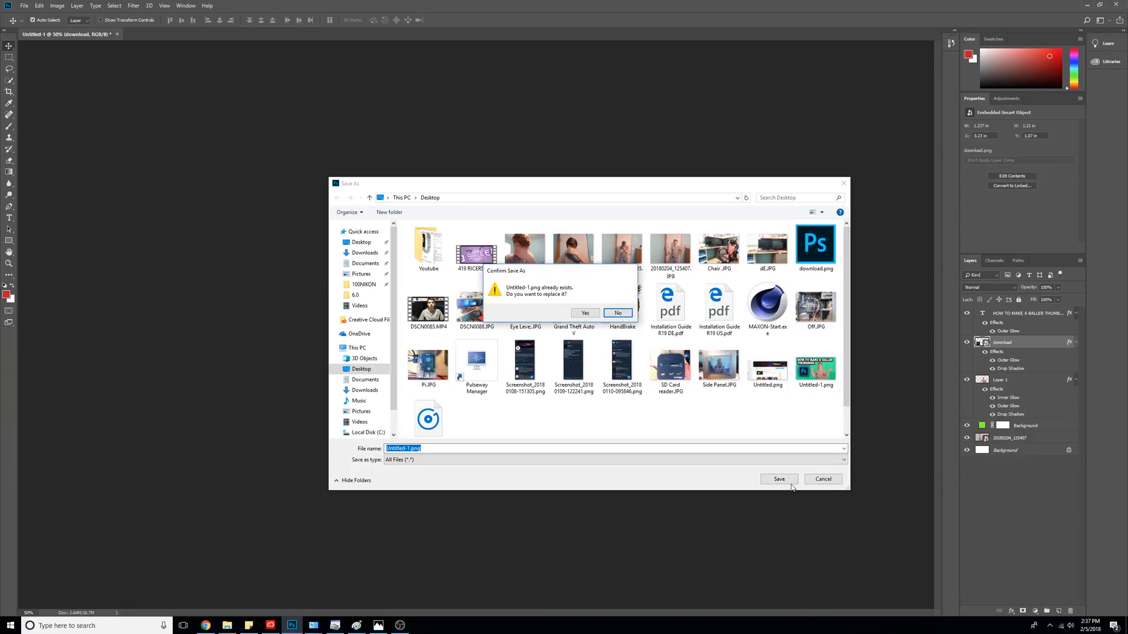
pyautogui.click(590, 315)
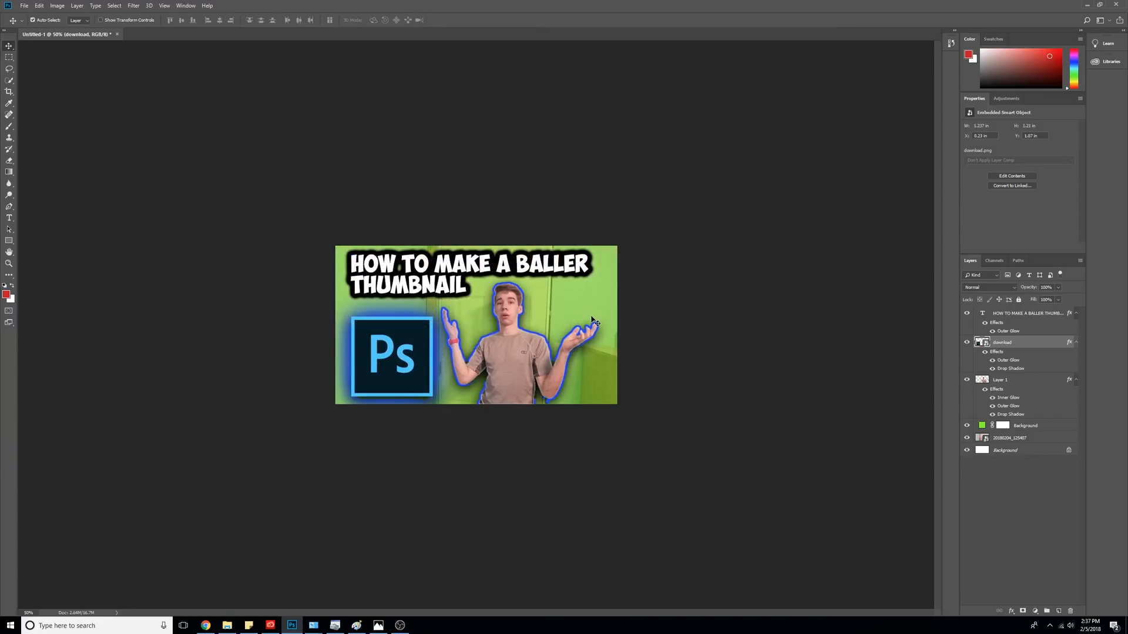
# - Close the thumbnail without saving and create a blank Custom 1280 × 720 px document
pyautogui.click(116, 34)
pyautogui.click(559, 228)
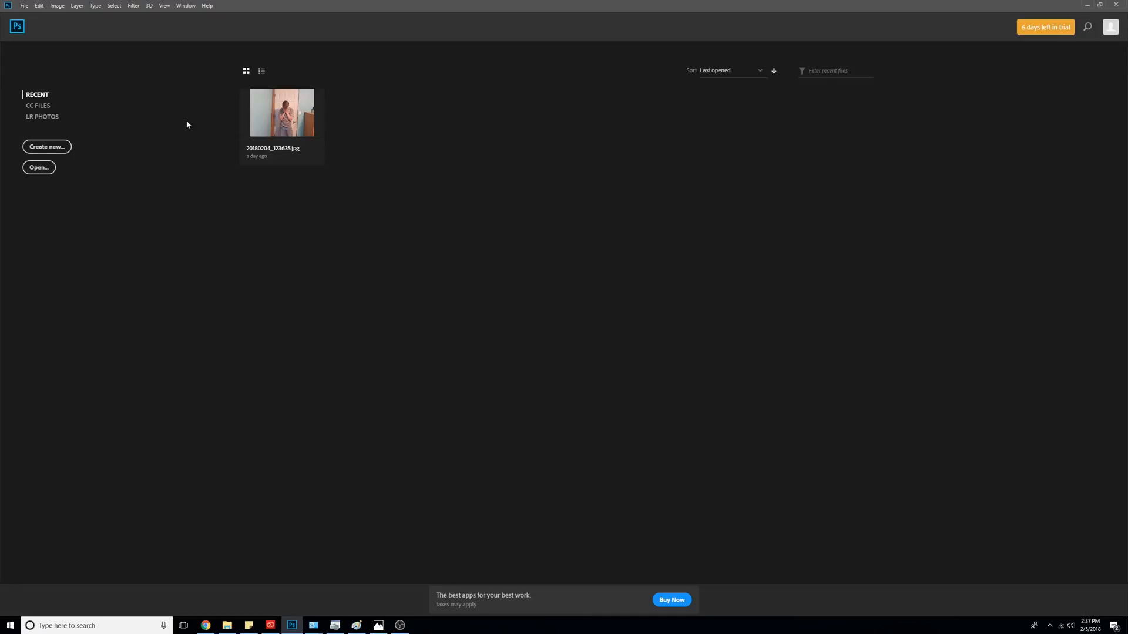
pyautogui.click(47, 147)
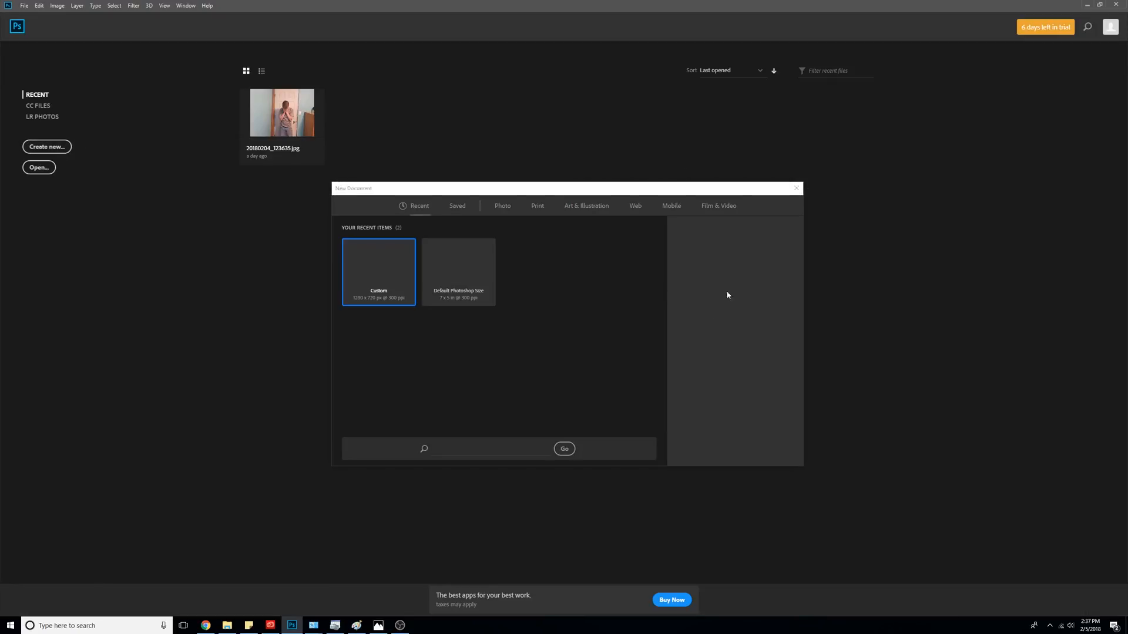
pyautogui.click(739, 450)
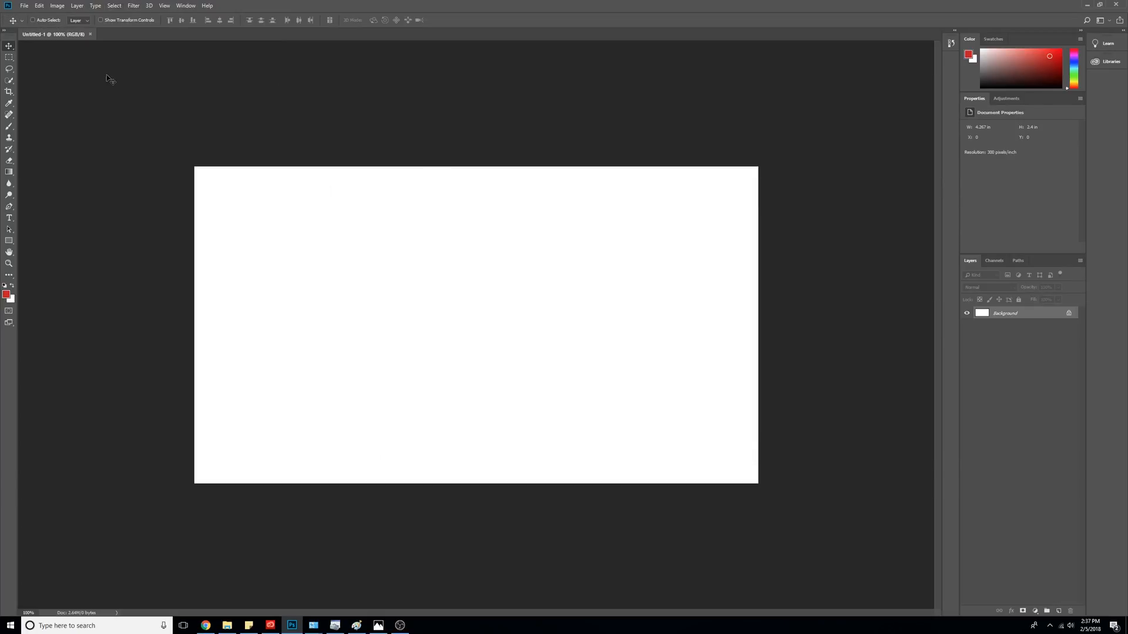
# - Embed 20180204_125407.jpg, nudge it up and right, and start selecting the person with Quick Selection
pyautogui.click(24, 6)
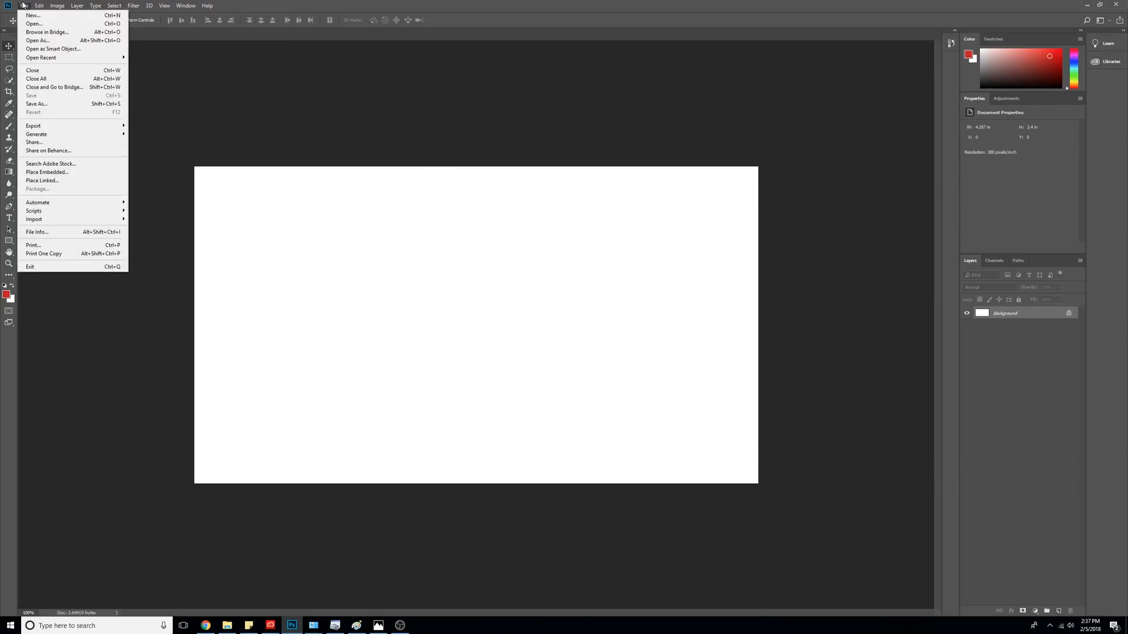
pyautogui.moveTo(34, 13)
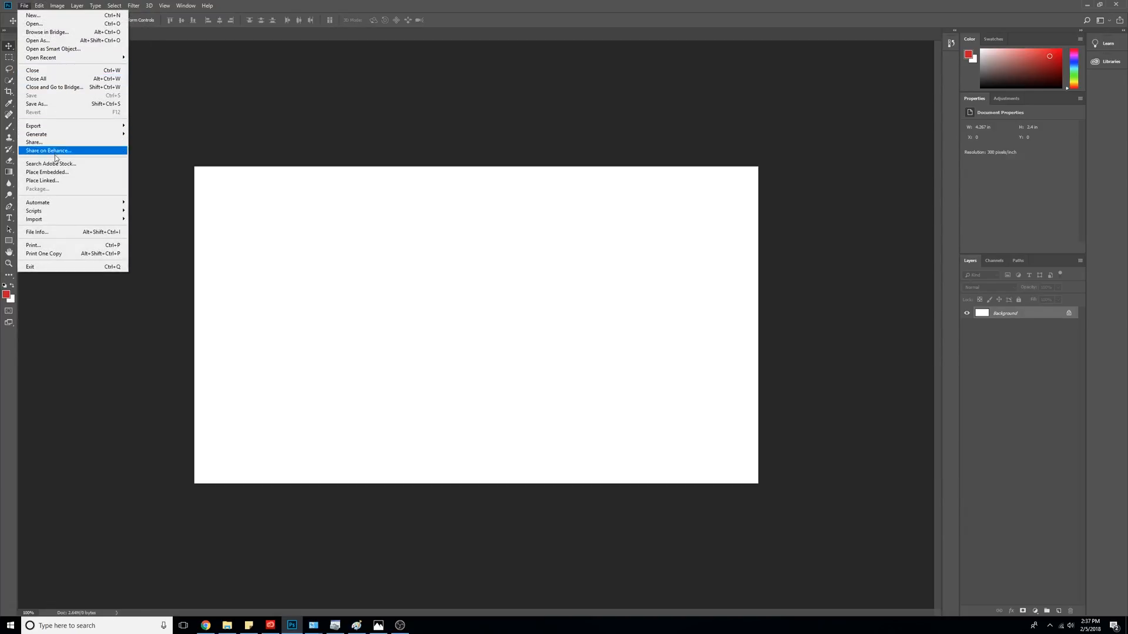
pyautogui.click(62, 172)
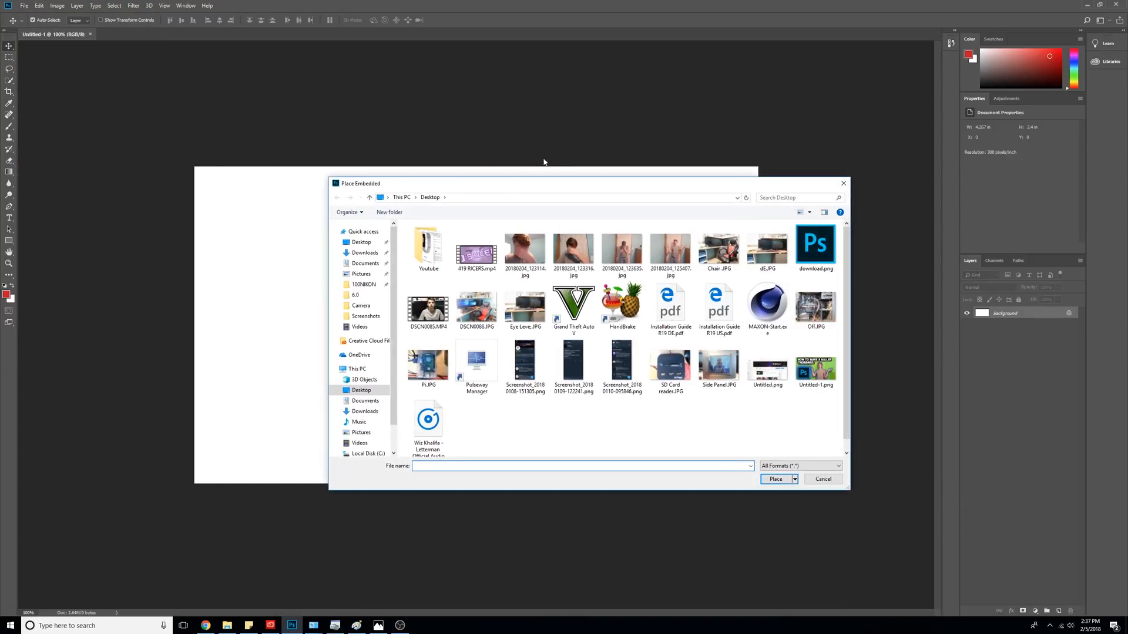
pyautogui.doubleClick(661, 261)
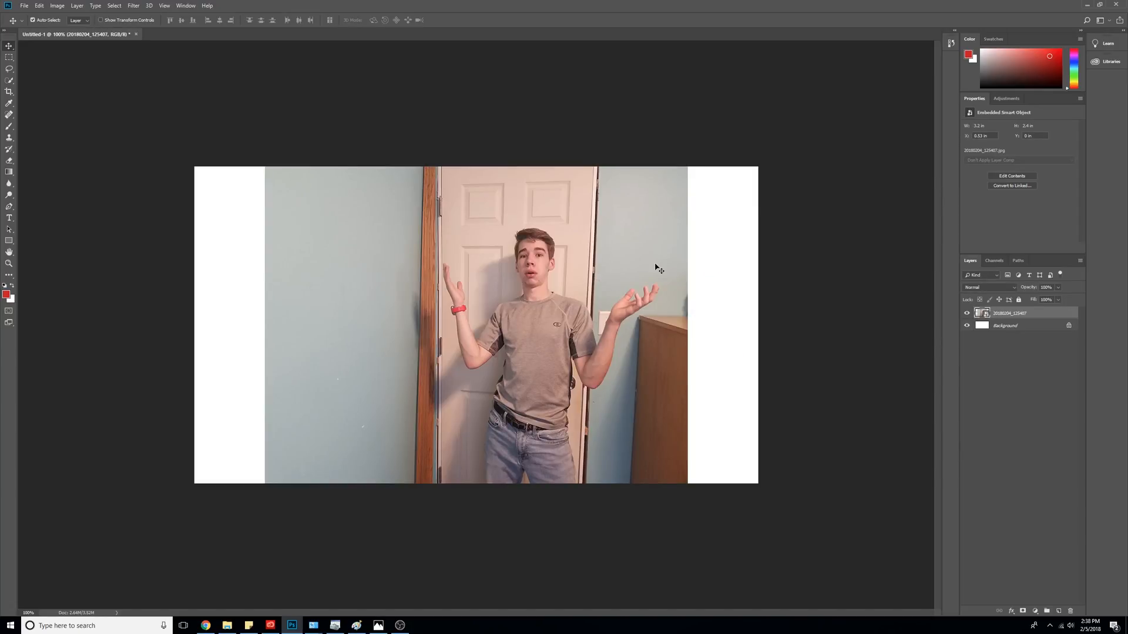
pyautogui.moveTo(624, 280)
pyautogui.mouseDown()
pyautogui.moveTo(705, 276)
pyautogui.moveTo(631, 306)
pyautogui.moveTo(634, 276)
pyautogui.mouseUp()
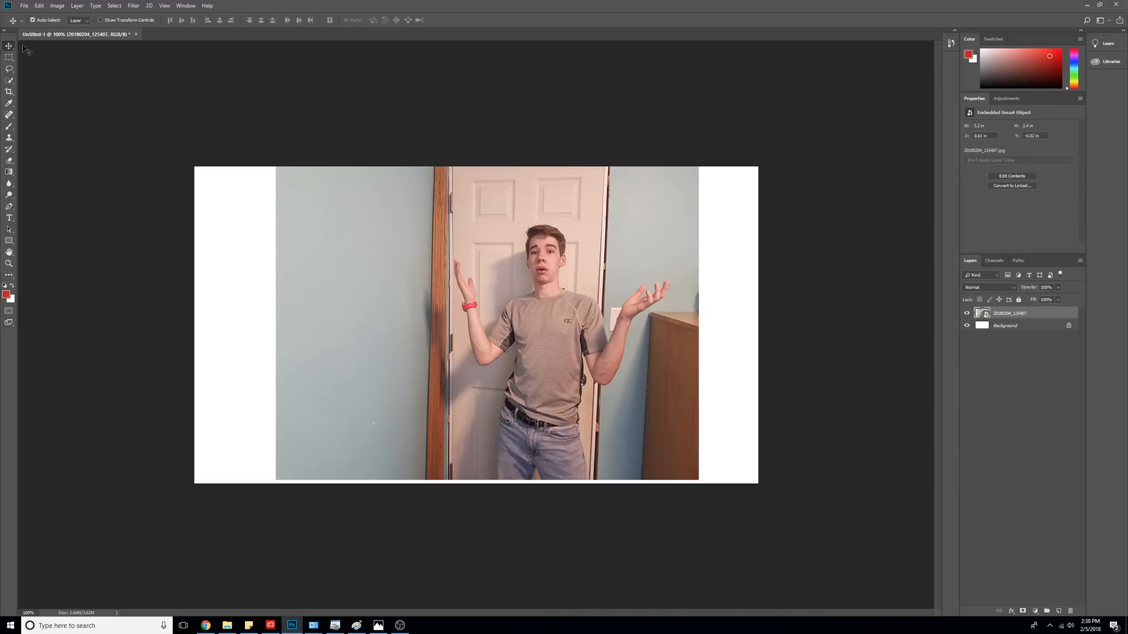
pyautogui.click(9, 80)
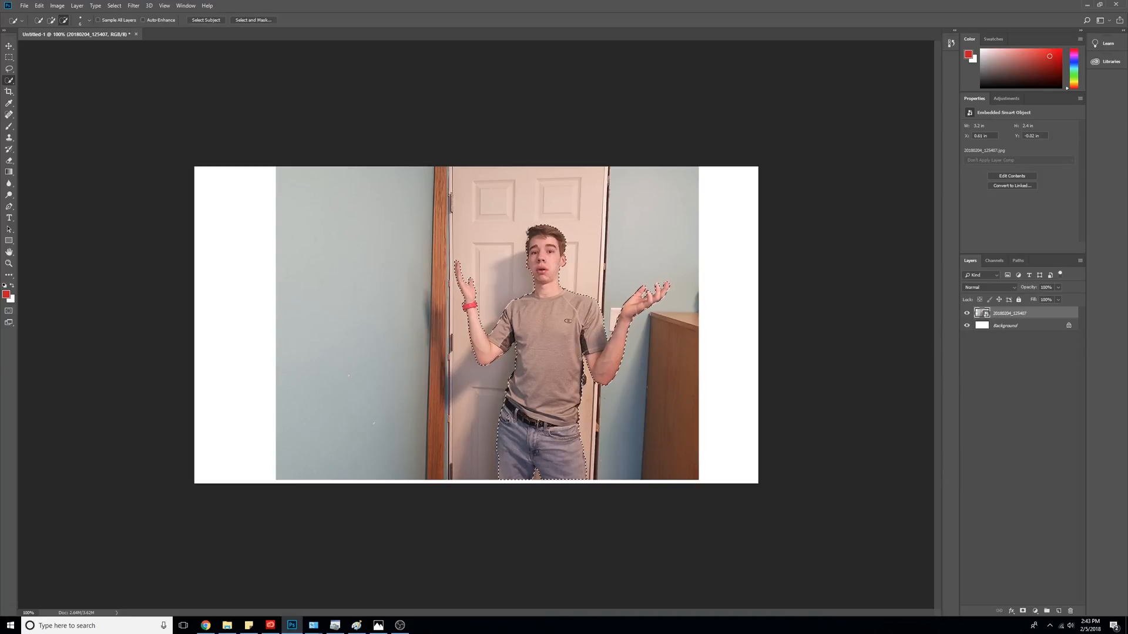
# - Copy the selected person to Layer 1, delete the photo layer, and nudge the cutout down
pyautogui.rightClick(563, 352)
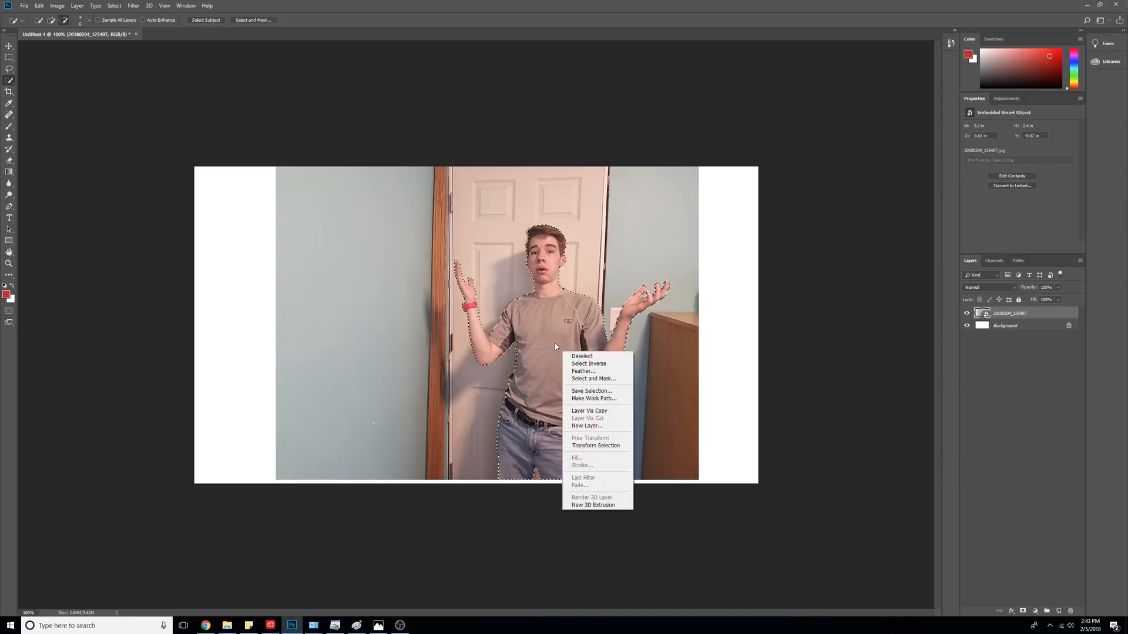
pyautogui.click(602, 412)
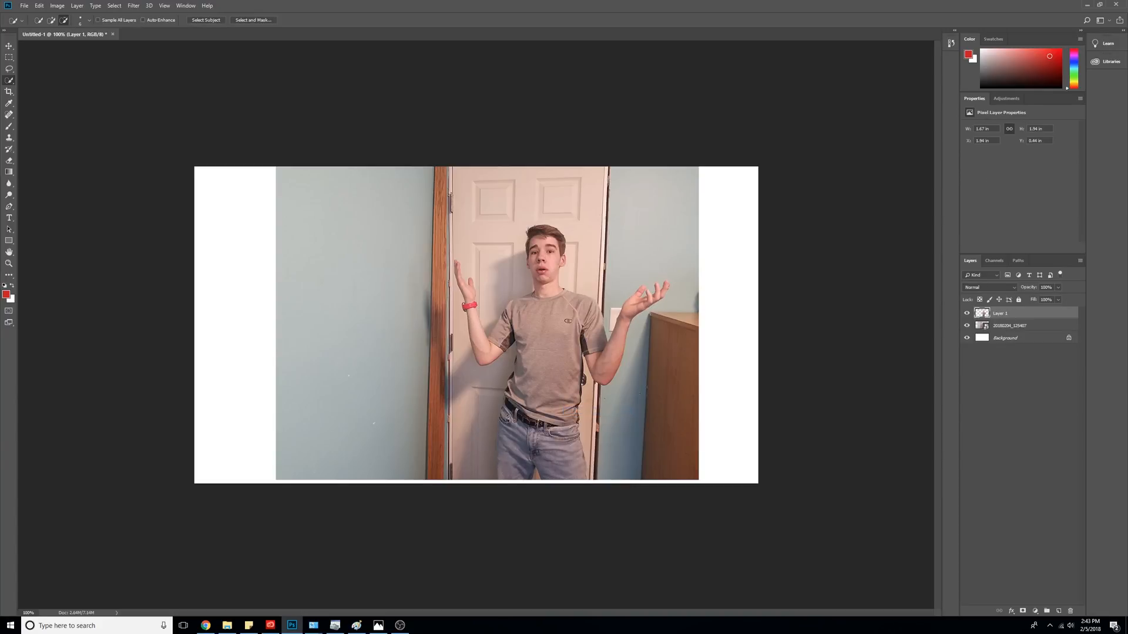
pyautogui.click(1007, 326)
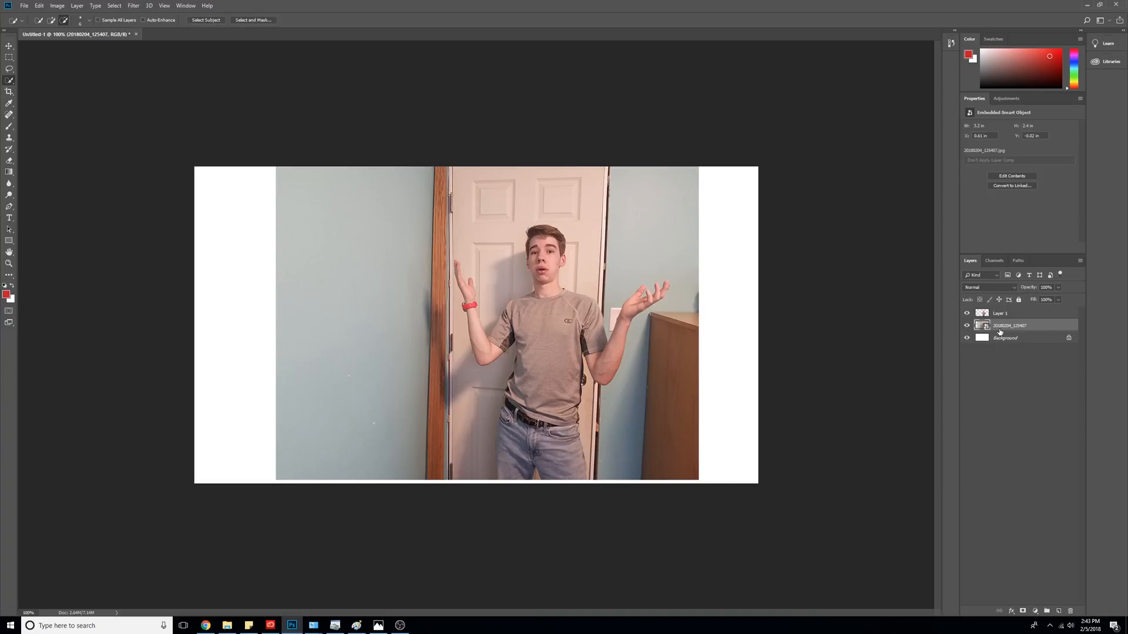
pyautogui.press('Delete')
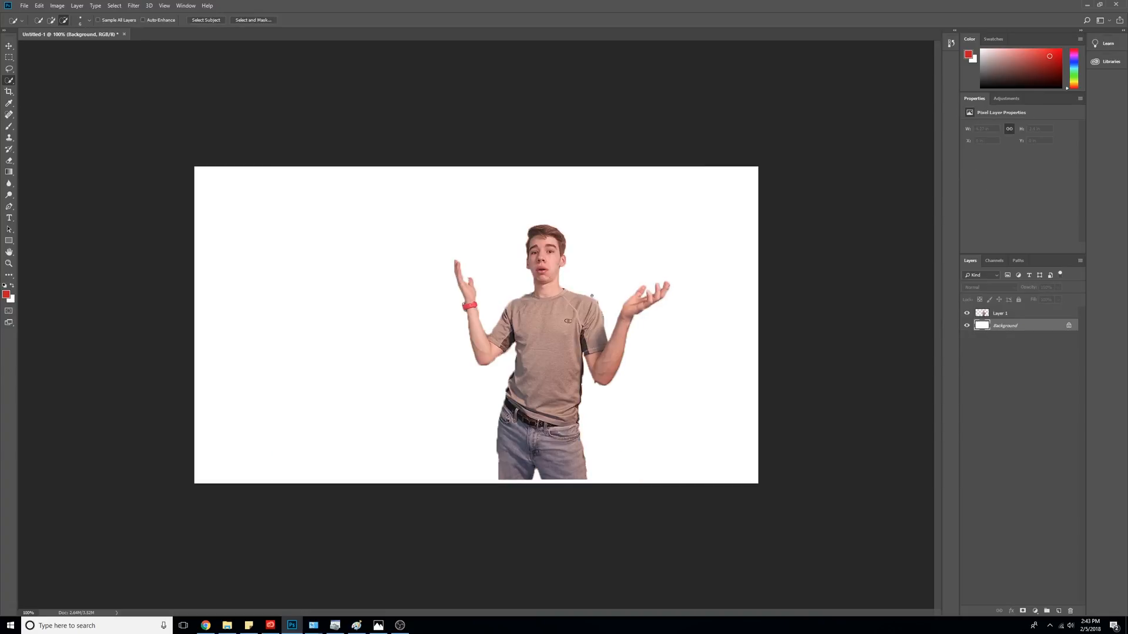
pyautogui.click(9, 45)
pyautogui.moveTo(526, 322); pyautogui.dragTo(546, 333)
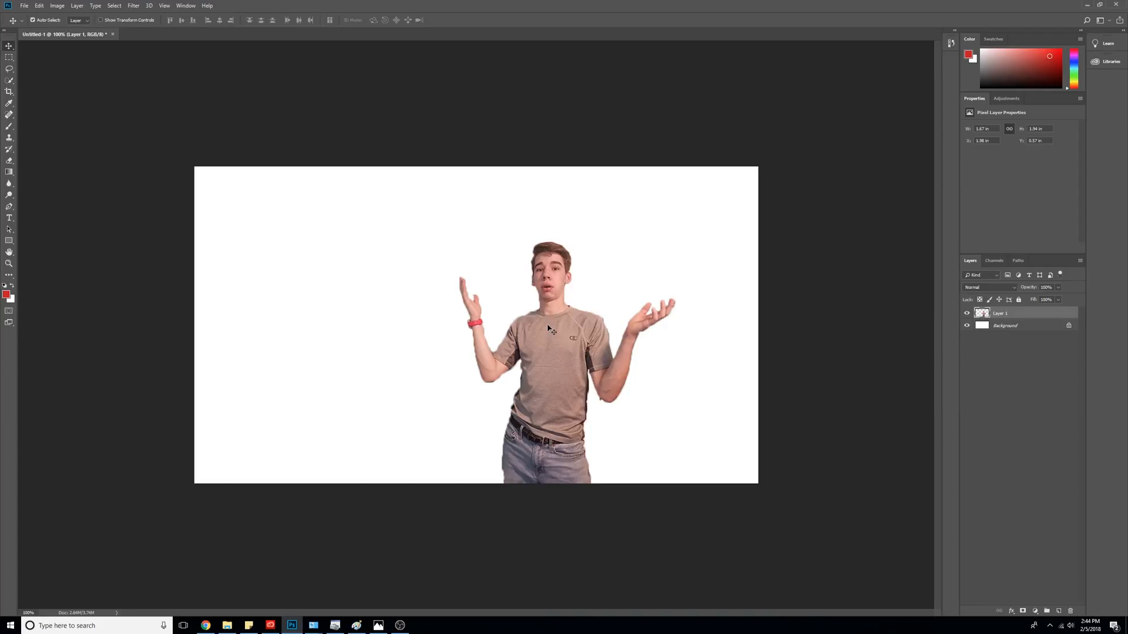
# - Place the channel page screenshot and name its layer Background
pyautogui.click(24, 5)
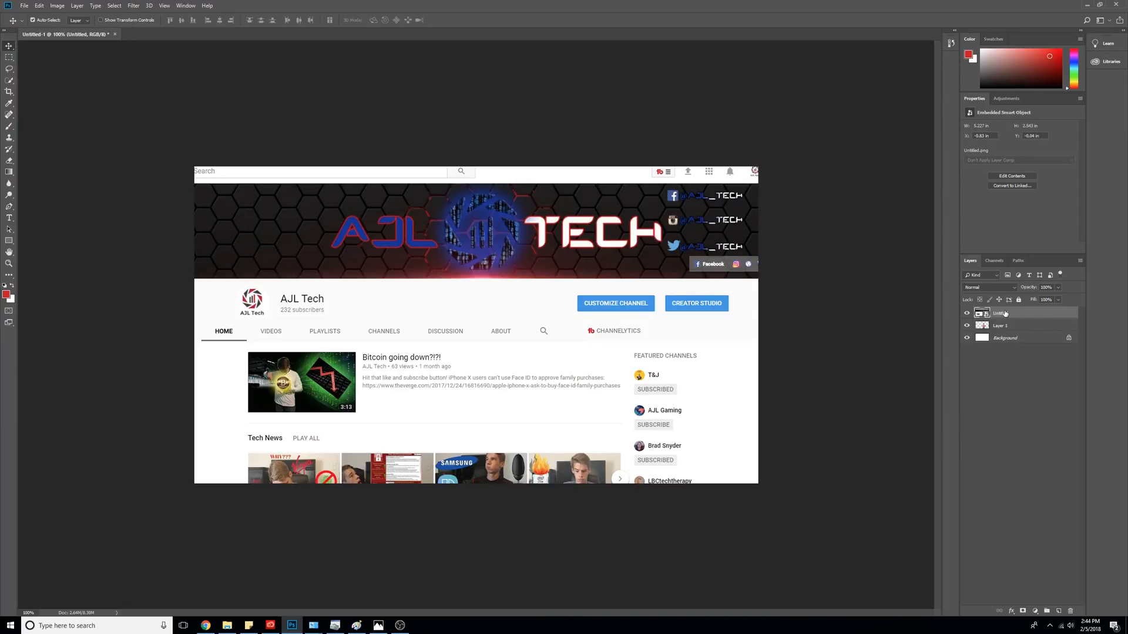
pyautogui.doubleClick(1005, 316)
pyautogui.write('Background')
pyautogui.press('Return')
# - Rename the person's Layer 1 to ME
pyautogui.rightClick(1027, 326)
pyautogui.click(1083, 340)
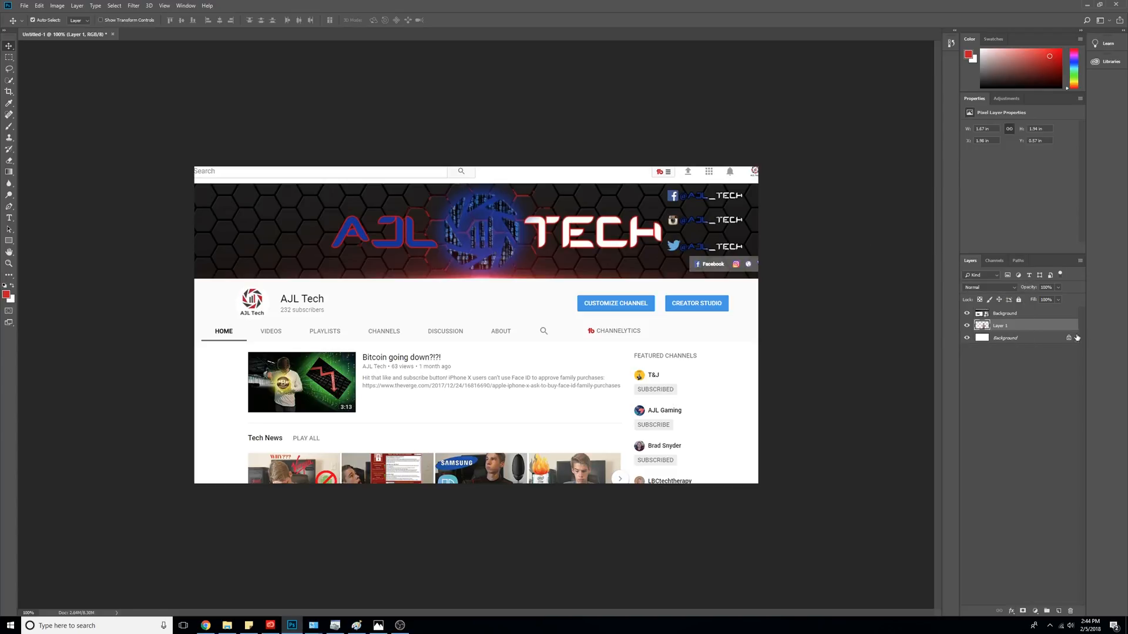
pyautogui.doubleClick(1049, 327)
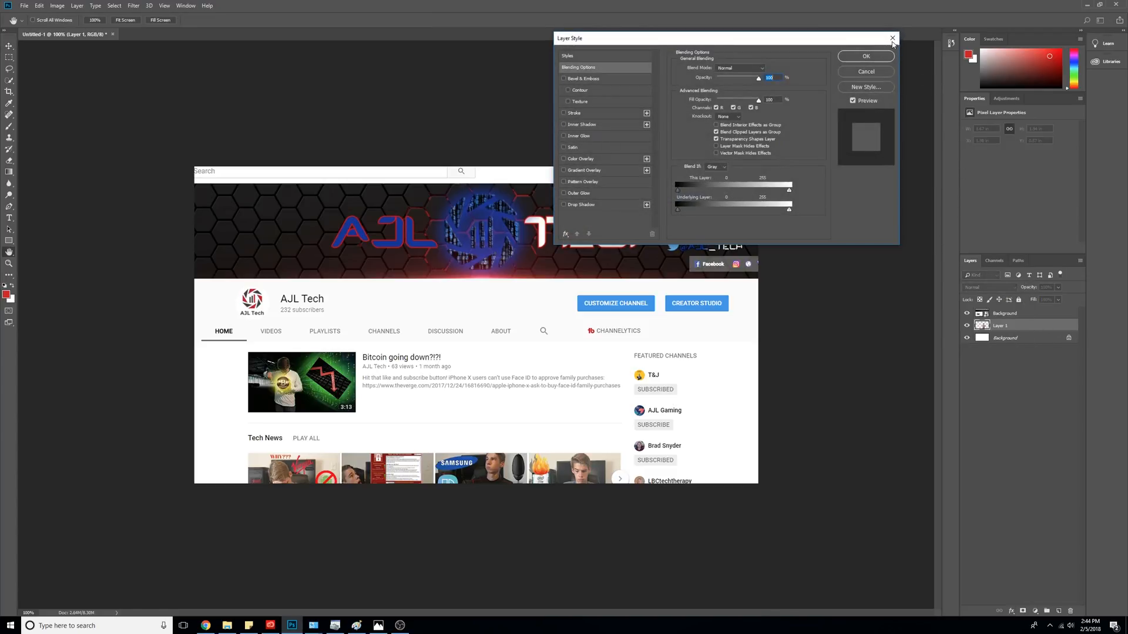
pyautogui.click(892, 39)
pyautogui.doubleClick(1001, 326)
pyautogui.write('ME')
pyautogui.press('Return')
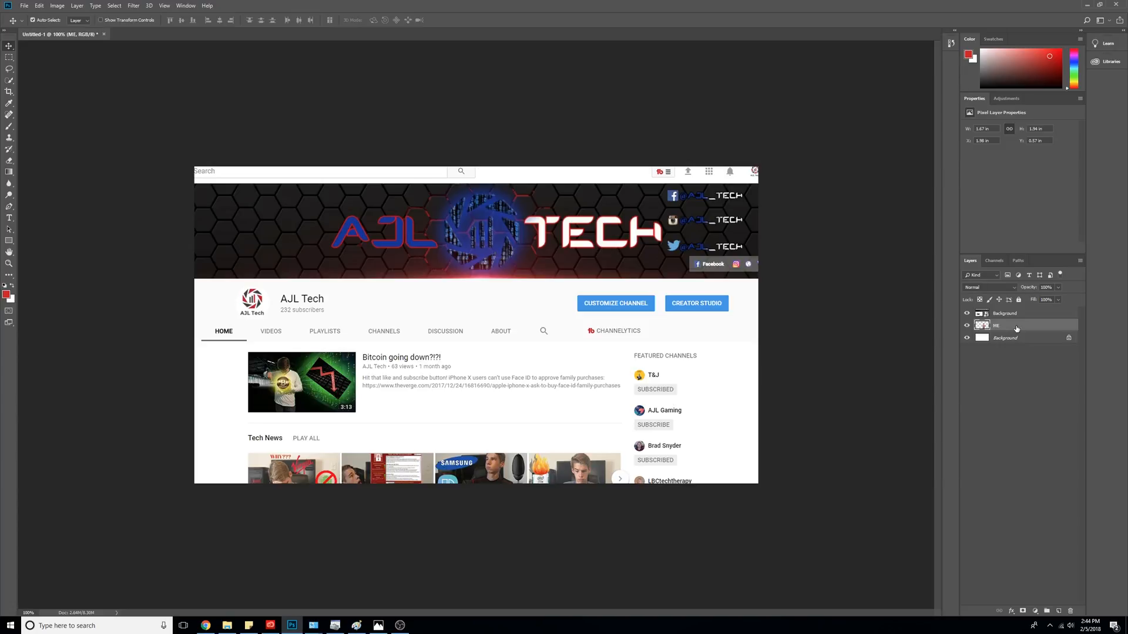
# - Raise ME above Background at bottom centre with a blue 002aff outer glow and inner shadow
pyautogui.moveTo(1016, 329); pyautogui.dragTo(1026, 311)
pyautogui.moveTo(544, 320); pyautogui.dragTo(464, 437)
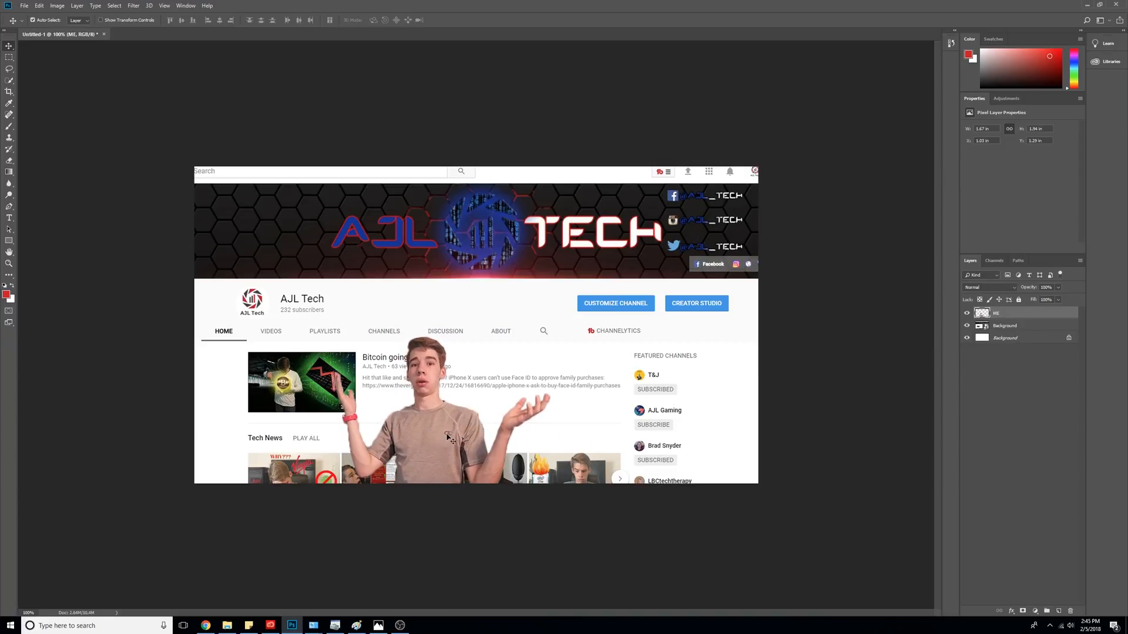
pyautogui.rightClick(1011, 317)
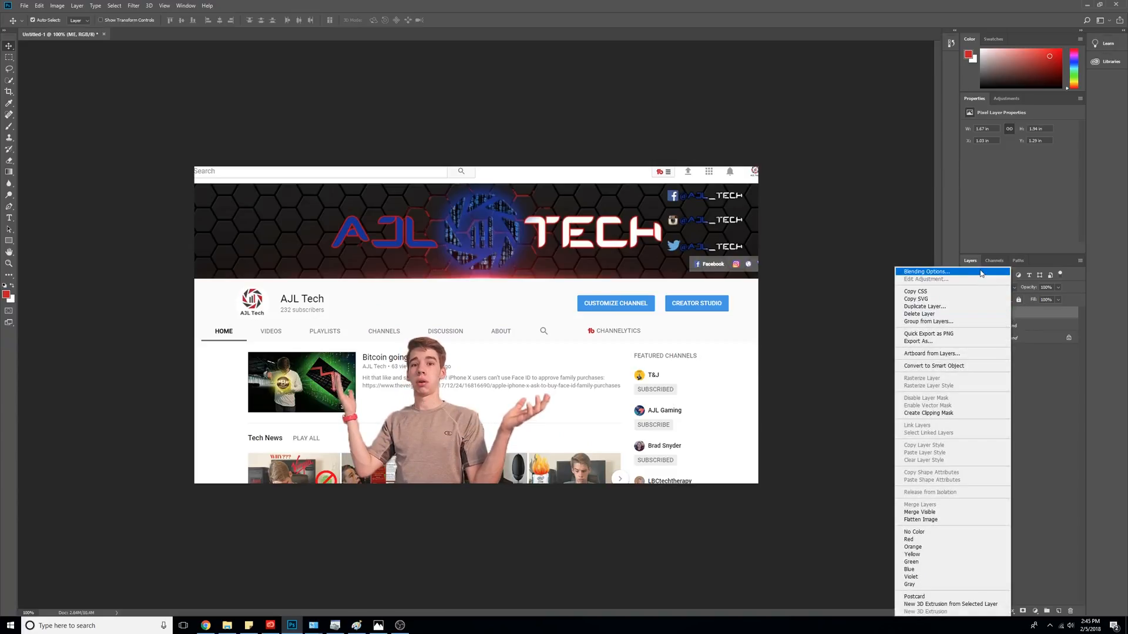
pyautogui.click(925, 273)
pyautogui.click(625, 192)
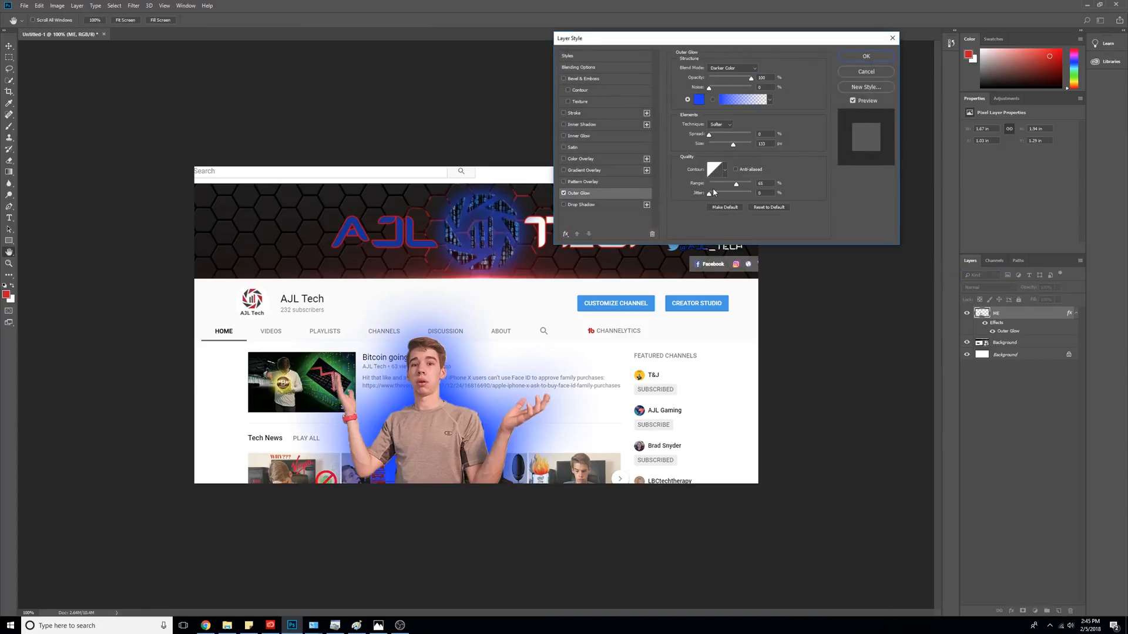
pyautogui.click(699, 100)
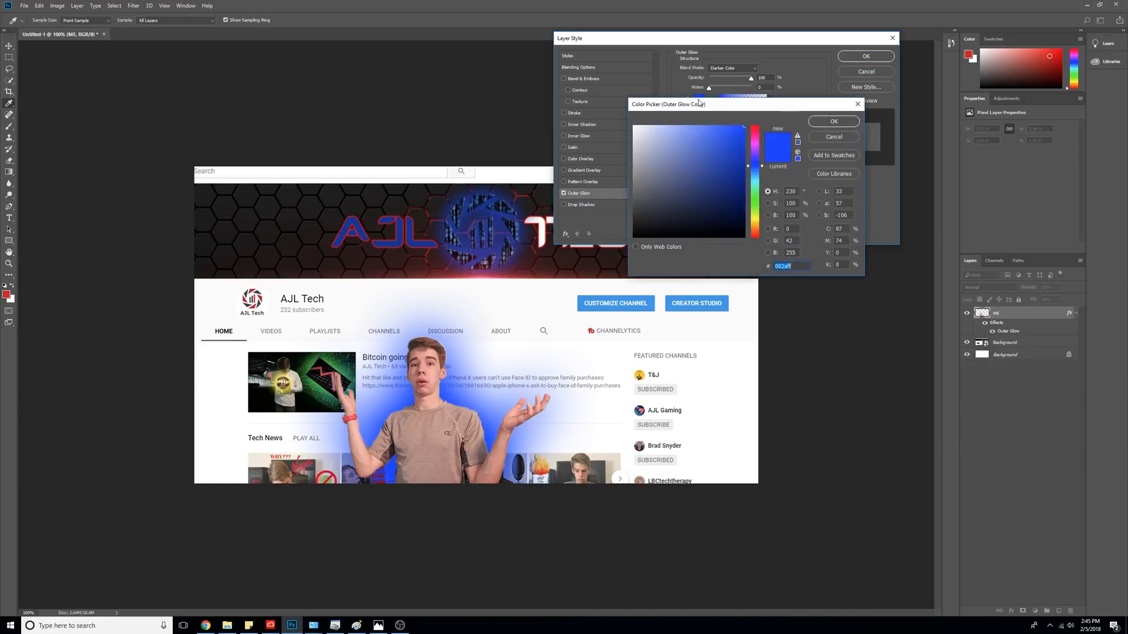
pyautogui.click(833, 121)
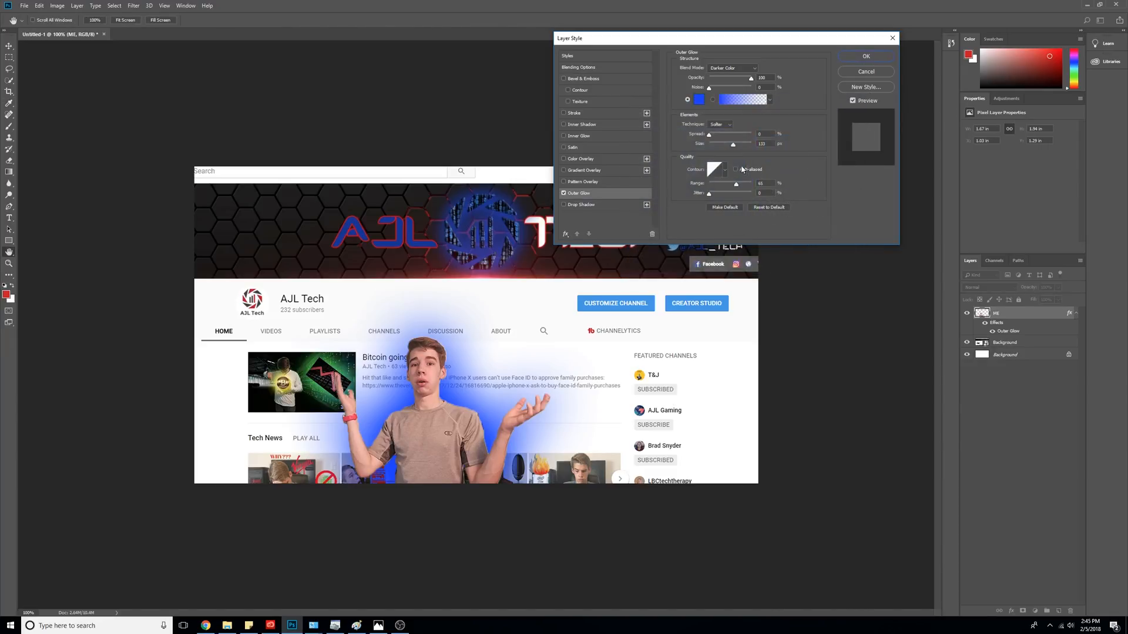
pyautogui.moveTo(710, 137); pyautogui.dragTo(723, 136)
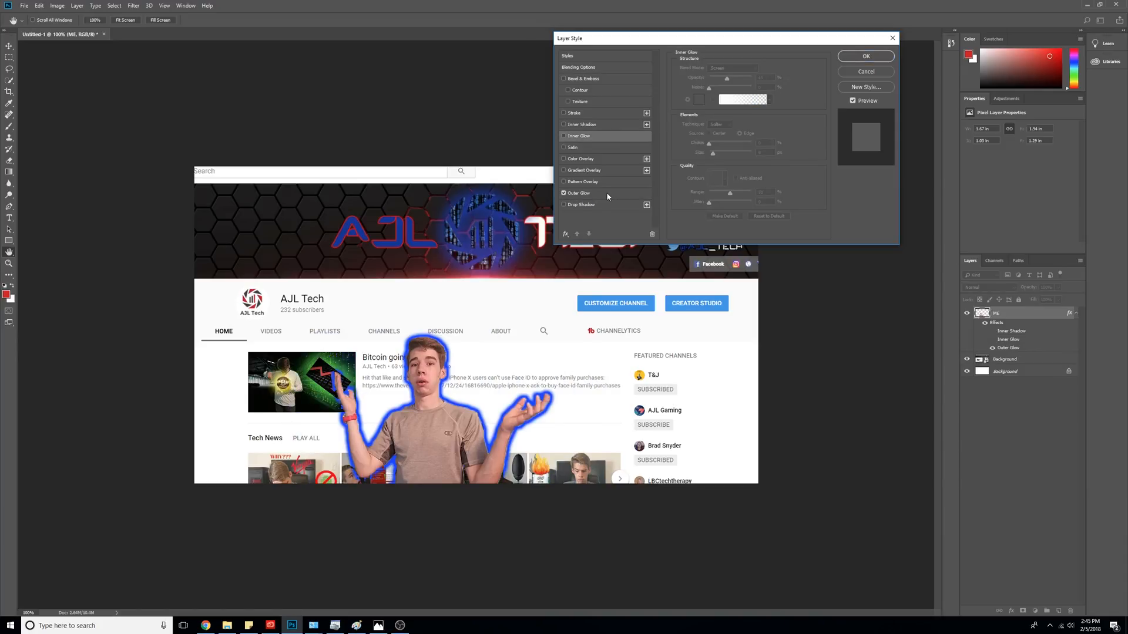
pyautogui.click(607, 196)
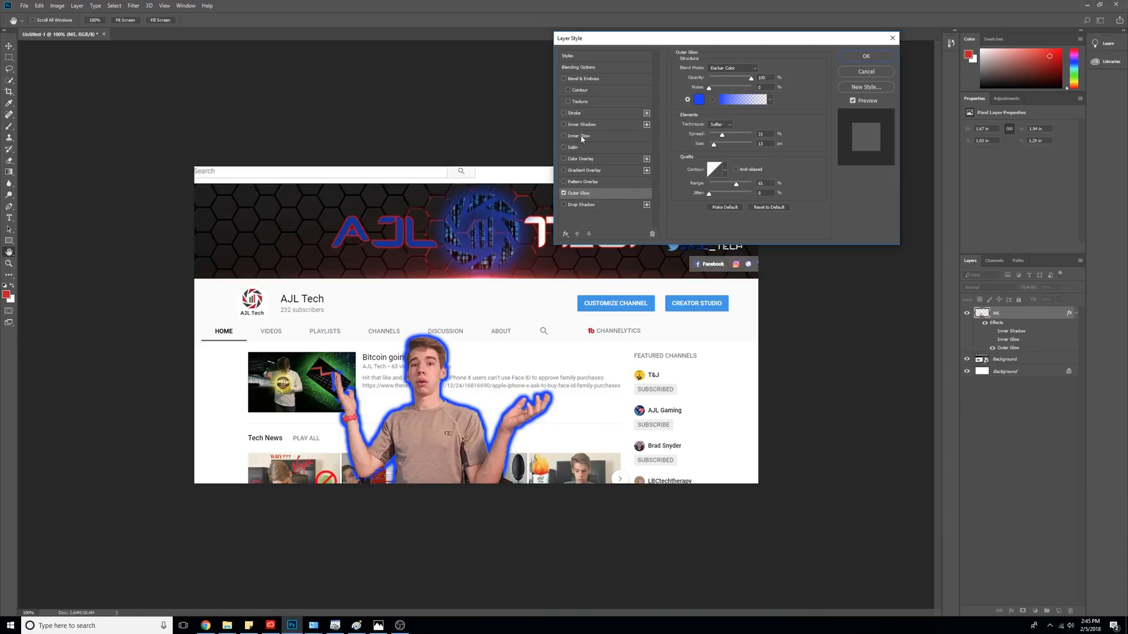
pyautogui.click(595, 125)
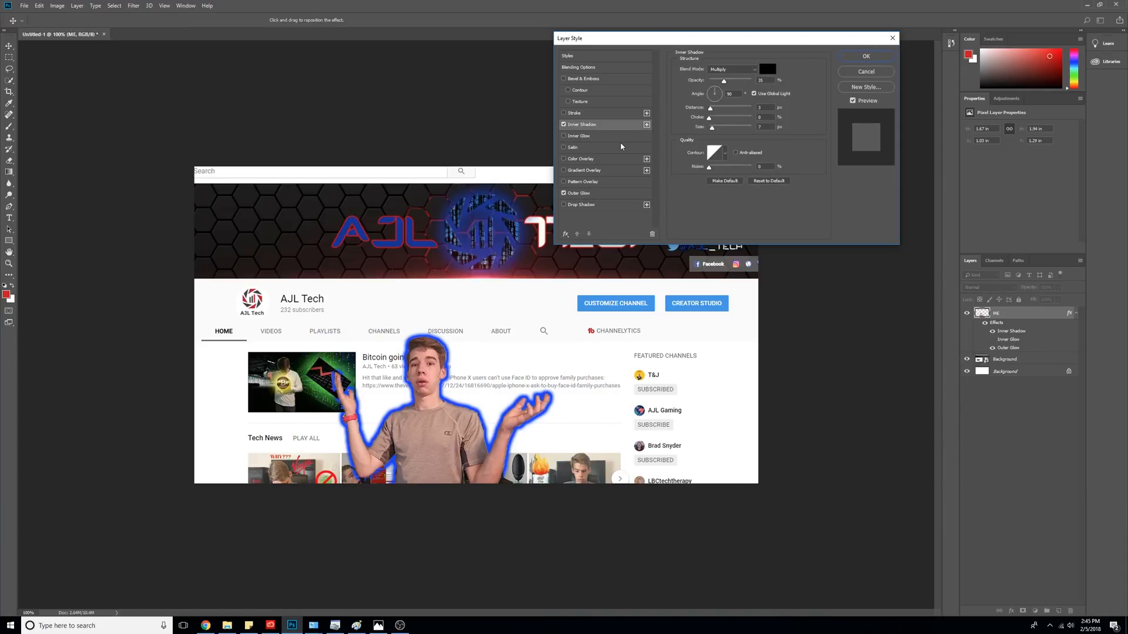
pyautogui.press('Return')
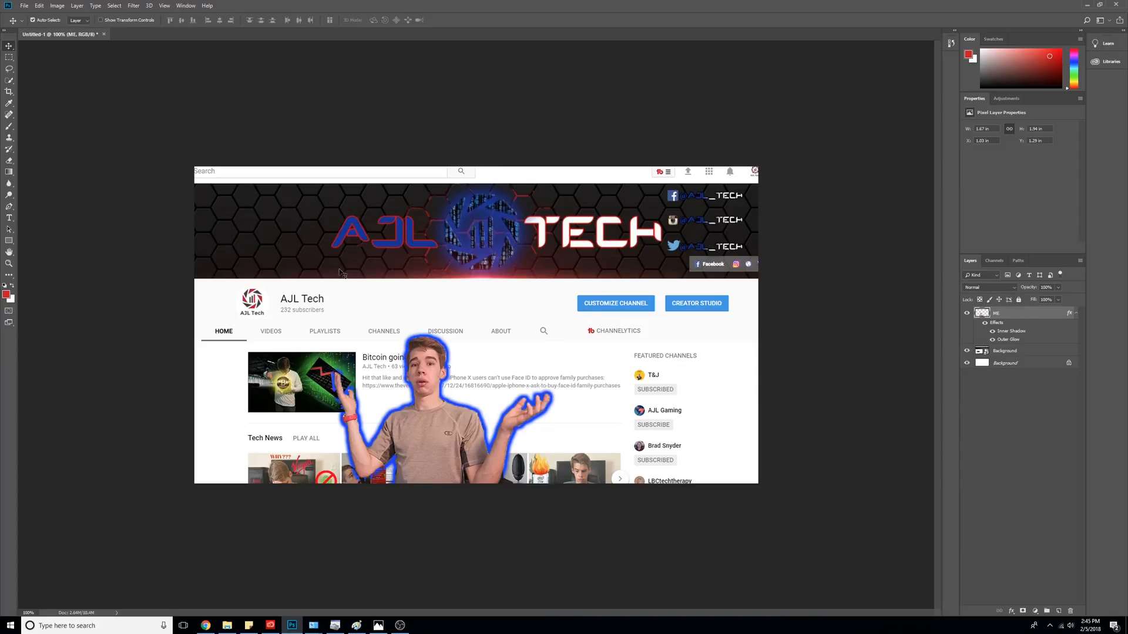
# - Type the title HOW TO MAKE A BALLER THUMBNAIL and give it outer glow and drop shadow
pyautogui.click(10, 218)
pyautogui.moveTo(233, 234); pyautogui.dragTo(714, 341)
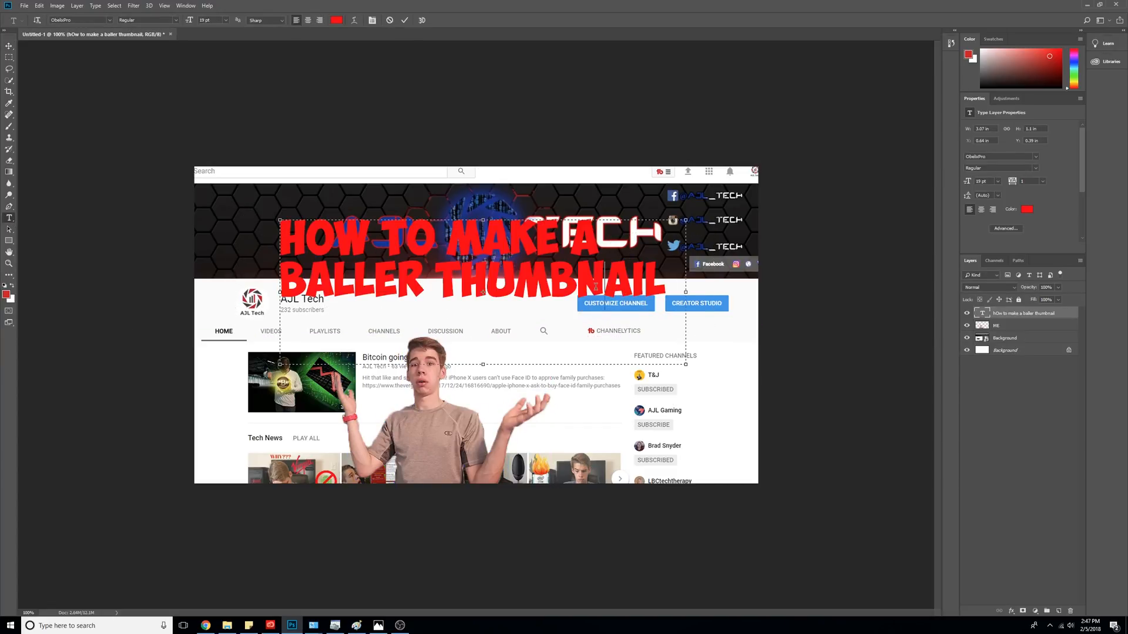
pyautogui.click(1048, 316)
pyautogui.rightClick(1036, 317)
pyautogui.click(1007, 243)
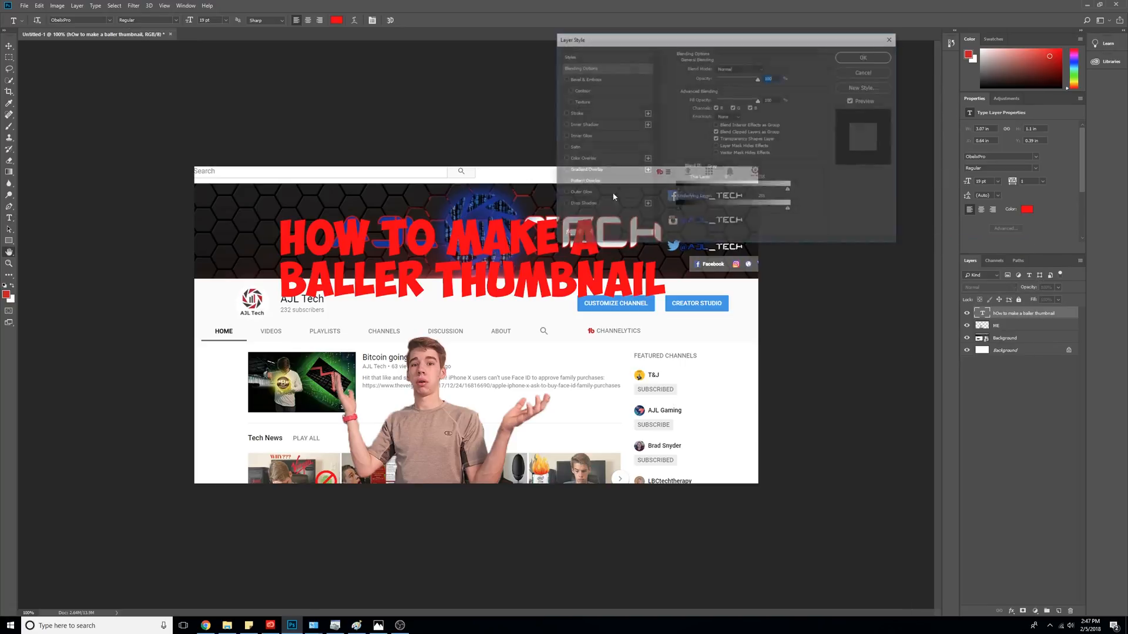
pyautogui.click(627, 197)
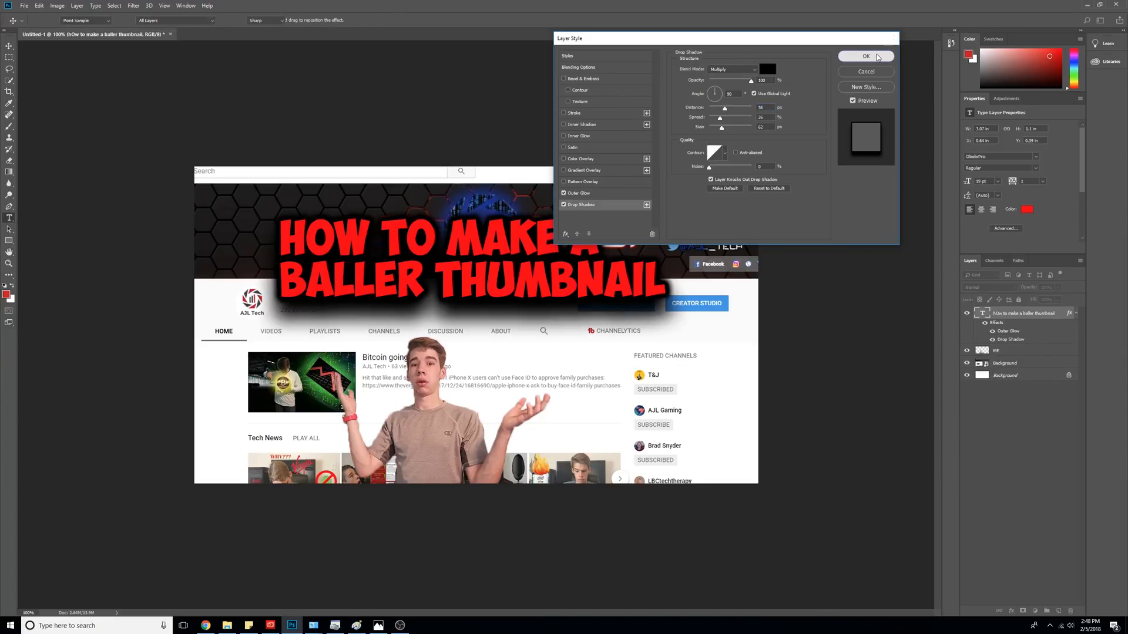
pyautogui.press('Return')
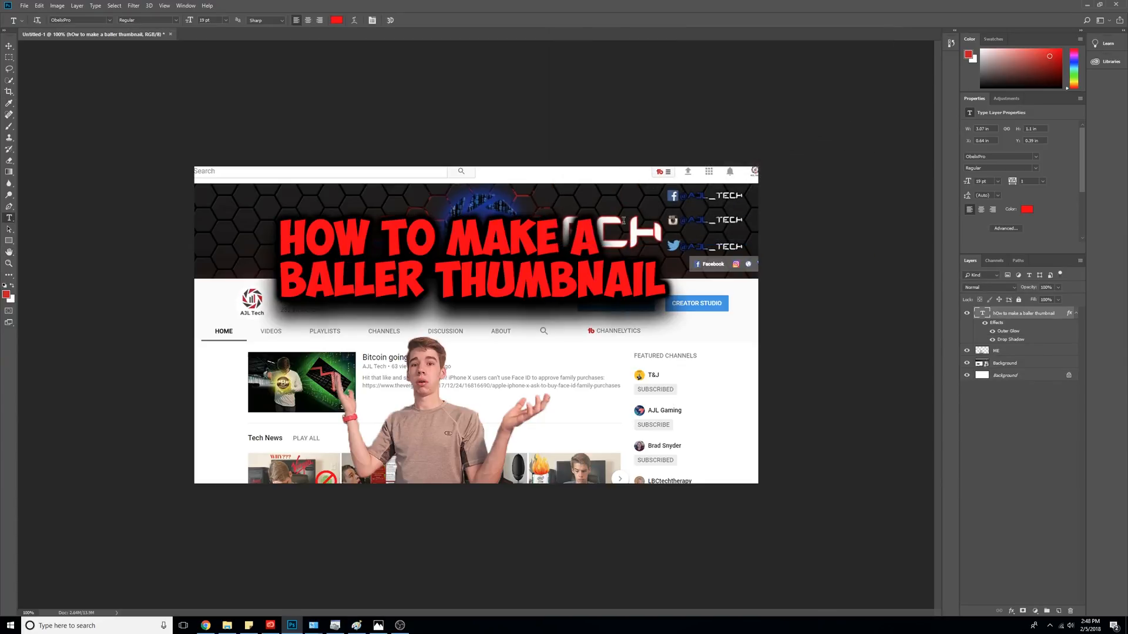
# - Widen the title's text box and move the title down and to the left
pyautogui.moveTo(685, 365); pyautogui.dragTo(733, 388)
pyautogui.click(577, 433)
pyautogui.click(9, 46)
pyautogui.moveTo(439, 241); pyautogui.dragTo(423, 263)
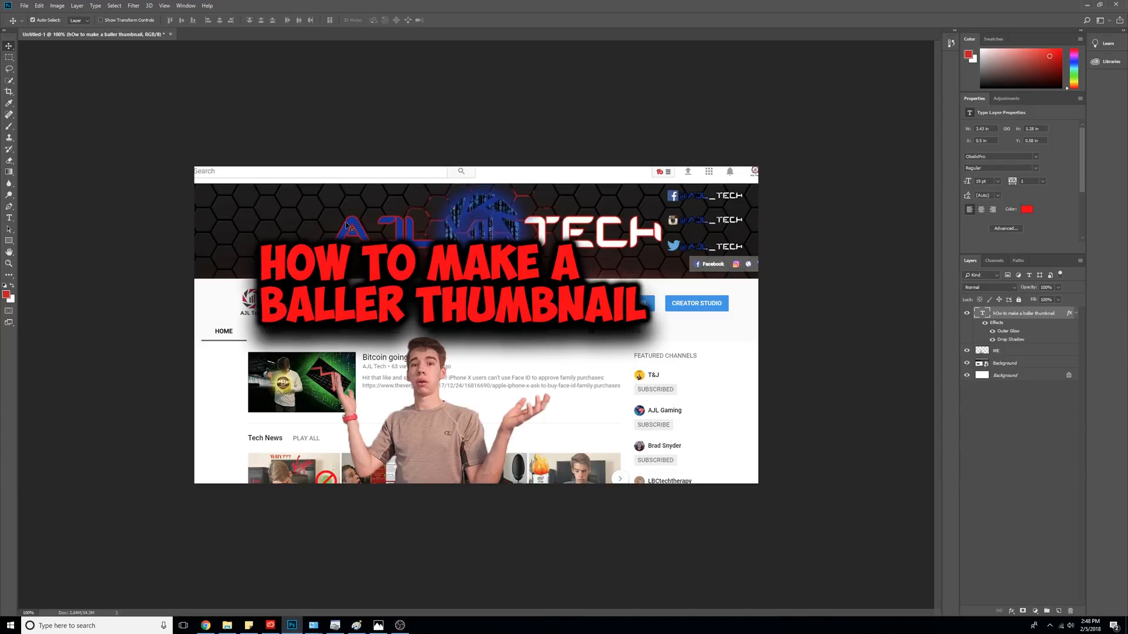
# - Enable Outer Glow in the ME layer's Blending Options
pyautogui.rightClick(1048, 354)
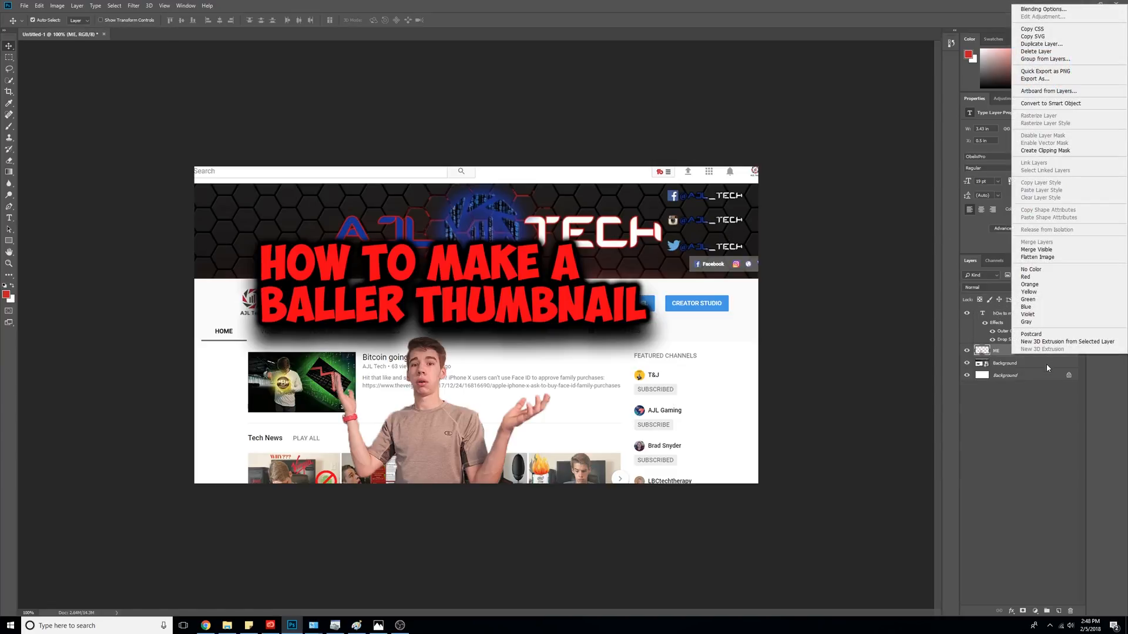
pyautogui.click(1068, 9)
pyautogui.rightClick(1076, 351)
pyautogui.click(1056, 9)
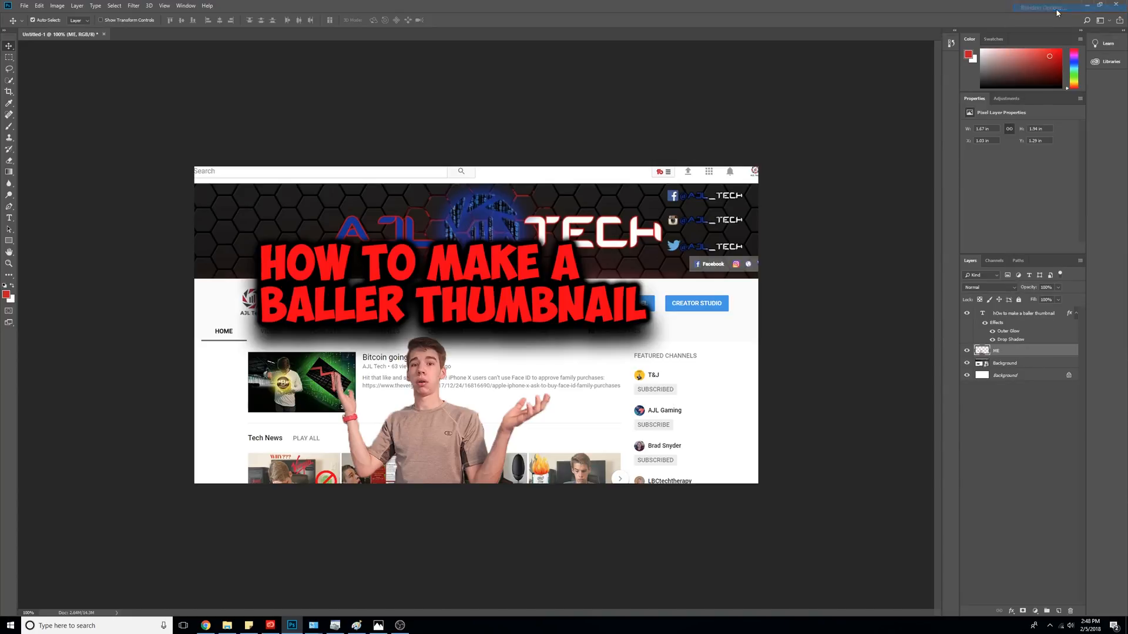
pyautogui.click(581, 193)
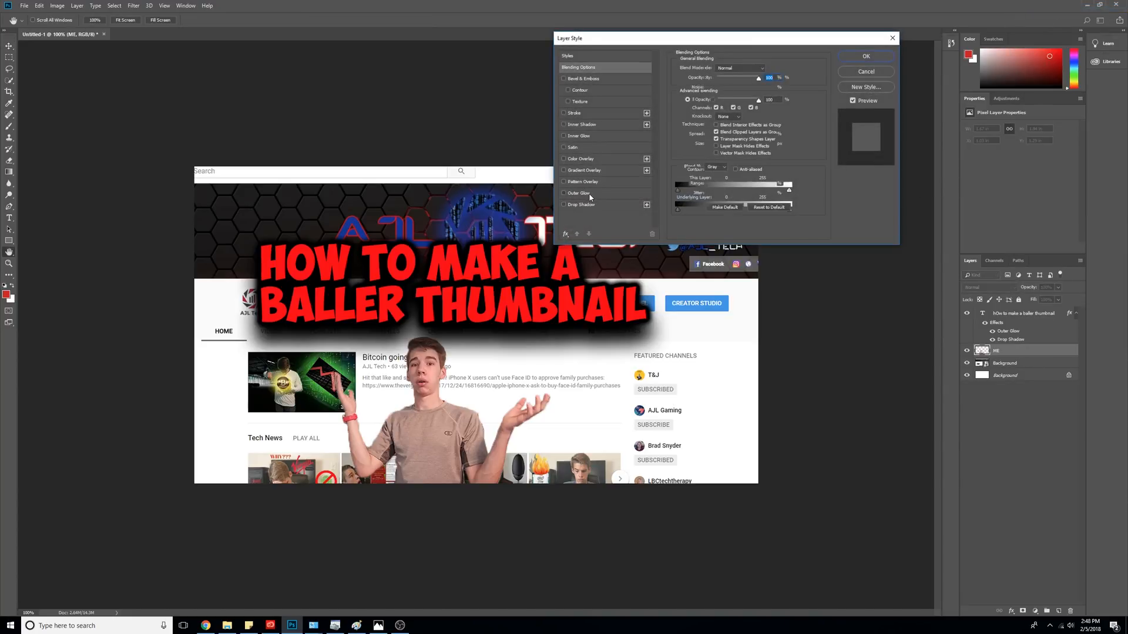